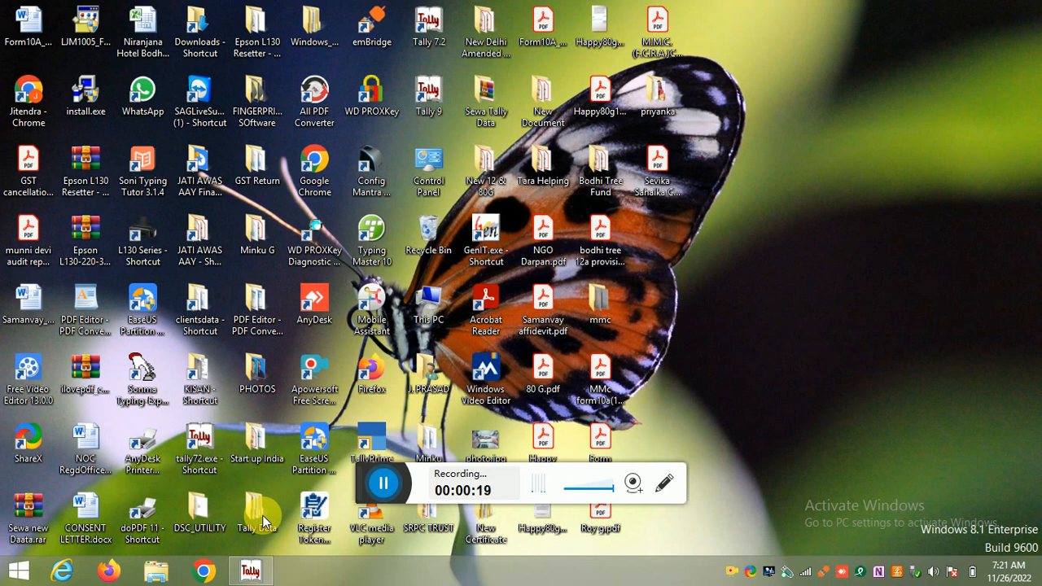
{"action": "right_click", "coordinate": [815, 197]}
{"action": "left_click", "coordinate": [834, 248]}
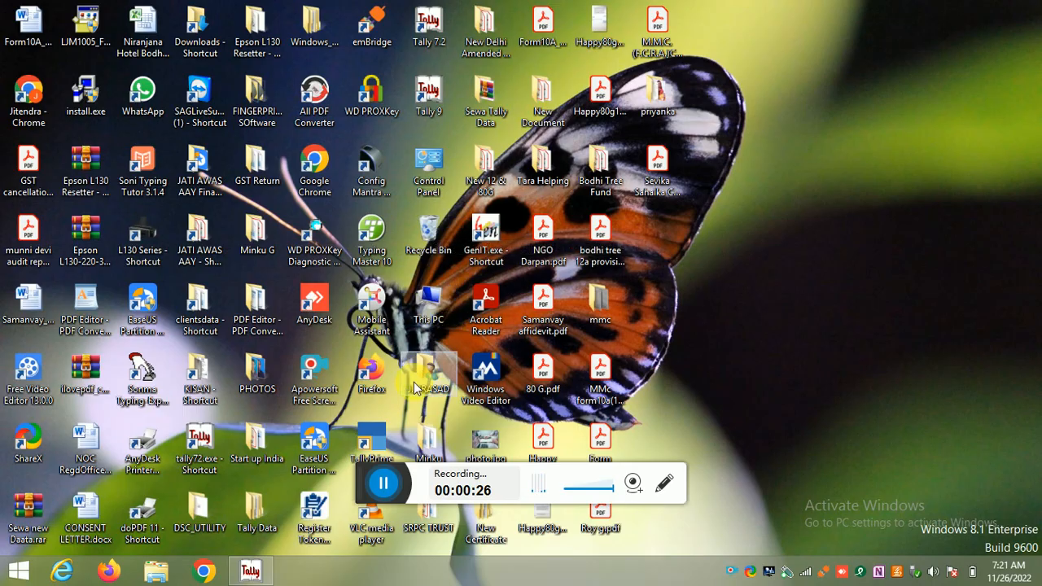
- Switch to Tally 9 and load the company JP Accounting Solutions2 from the company list
{"action": "left_click", "coordinate": [250, 570]}
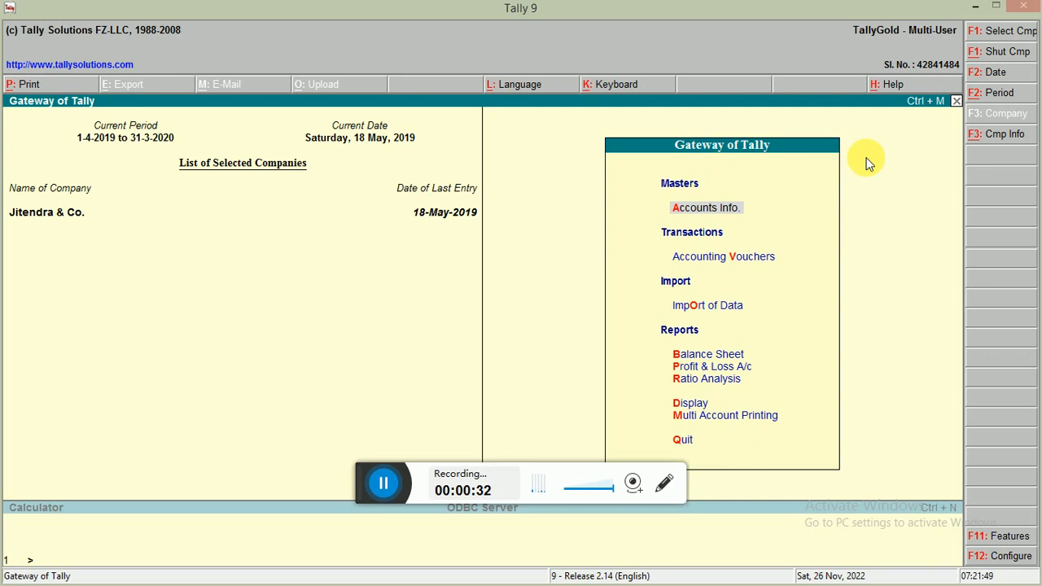
{"action": "key", "text": "alt+F3"}
{"action": "key", "text": "Return"}
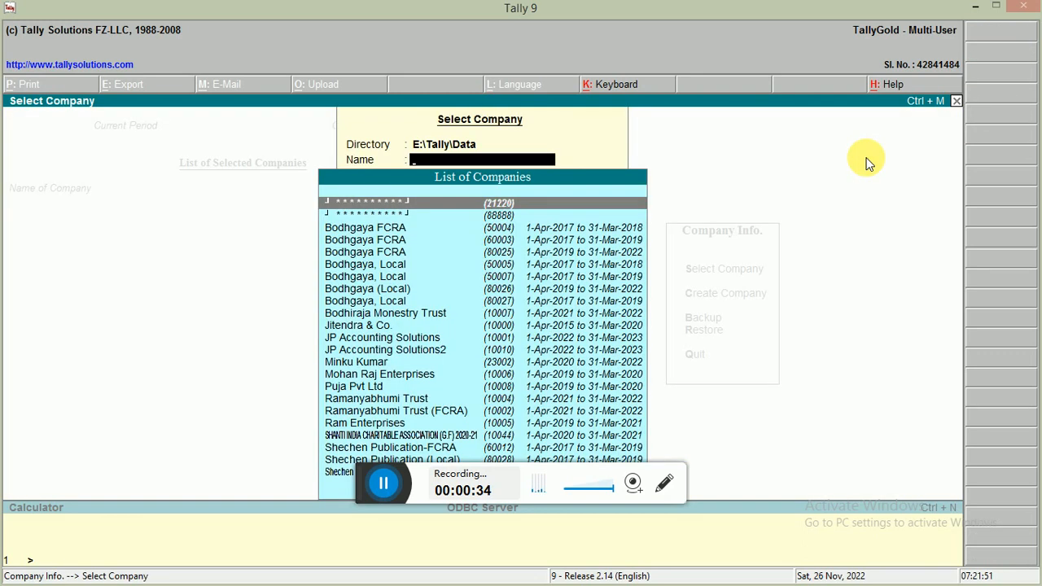
{"action": "type", "text": "Jp"}
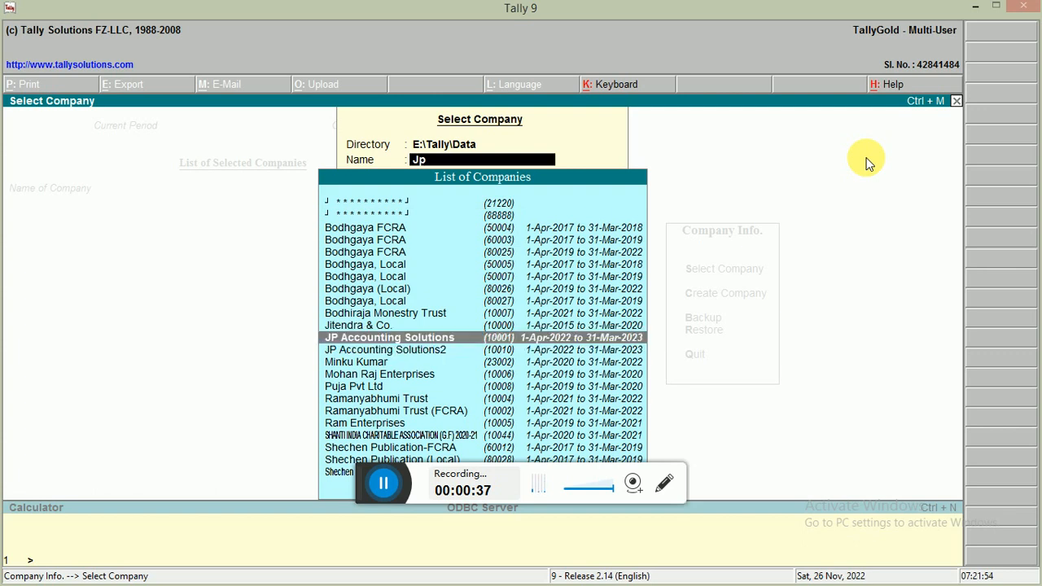
{"action": "key", "text": "Down"}
{"action": "left_click", "coordinate": [866, 160]}
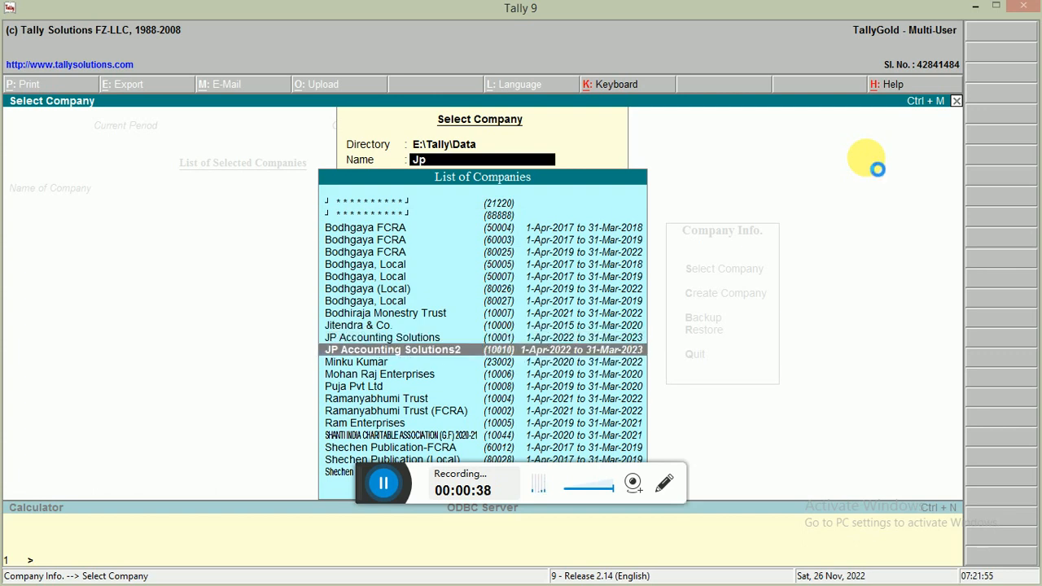
{"action": "key", "text": "Return"}
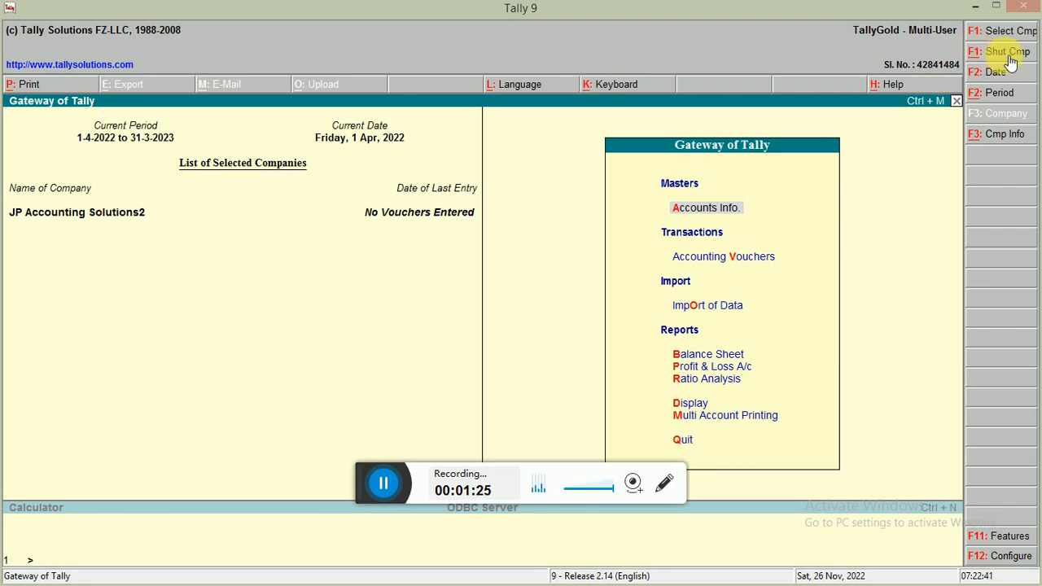
- Set the company's current period to run from 1-4-2021 to 31-3-2022
{"action": "left_click", "coordinate": [1003, 103]}
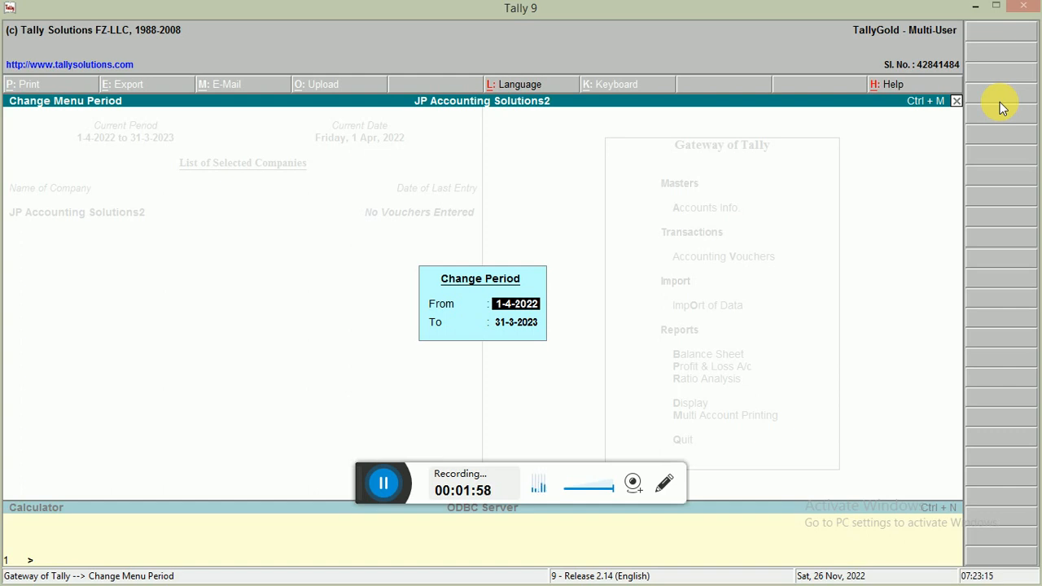
{"action": "type", "text": "1.4.2021"}
{"action": "key", "text": "Return"}
{"action": "type", "text": "31.3.2022"}
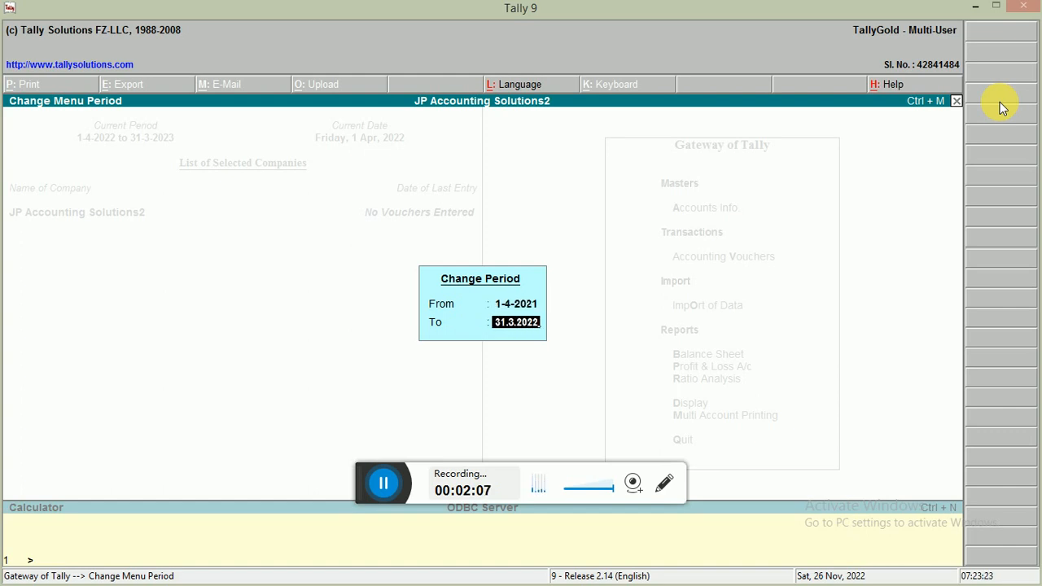
{"action": "key", "text": "Return"}
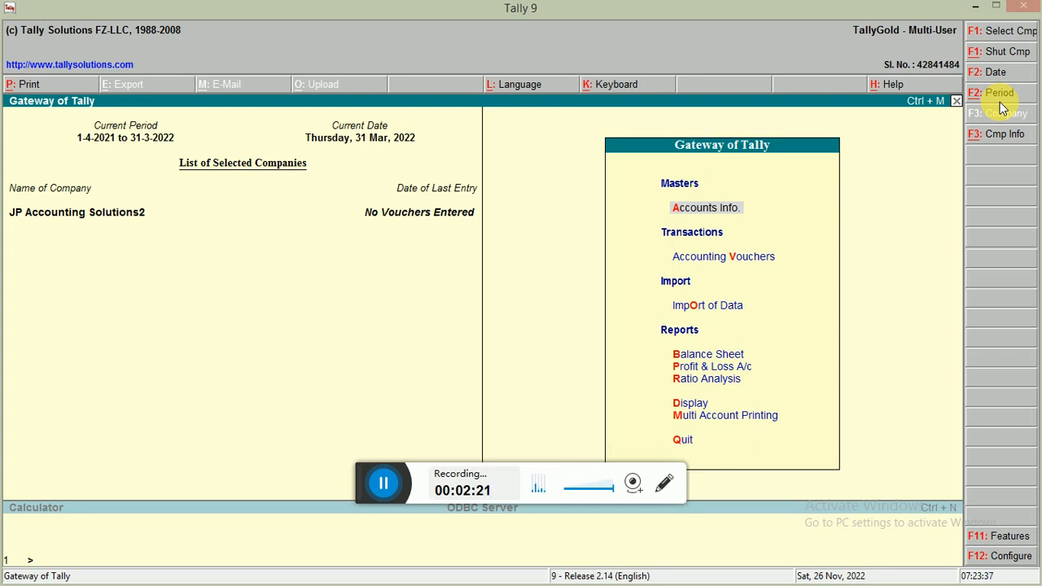
- Change the company's current period to run from 1-4-2022 to 31-3-2023
{"action": "left_click", "coordinate": [999, 100]}
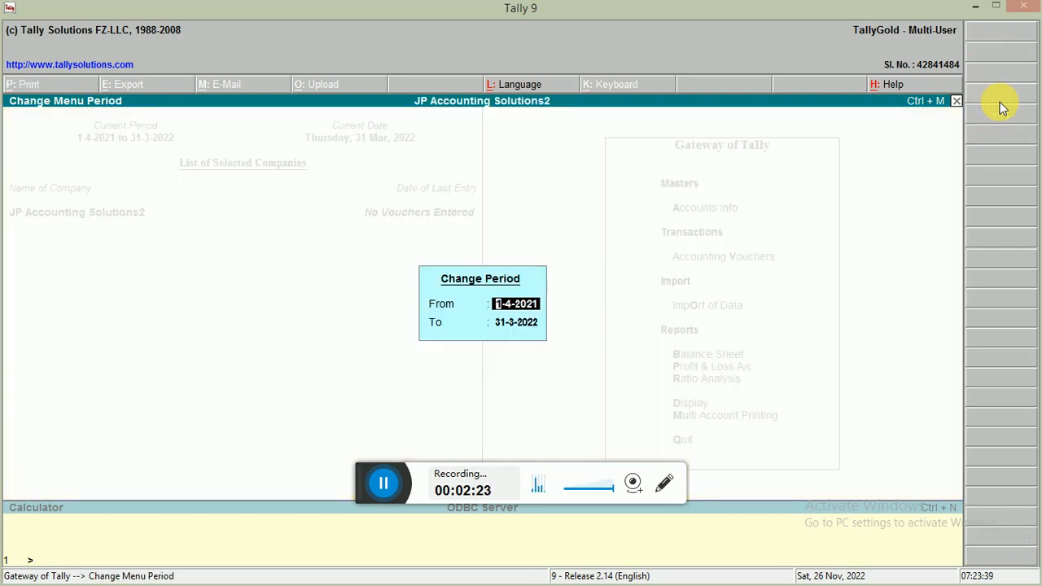
{"action": "type", "text": "1.4.2022"}
{"action": "key", "text": "Return"}
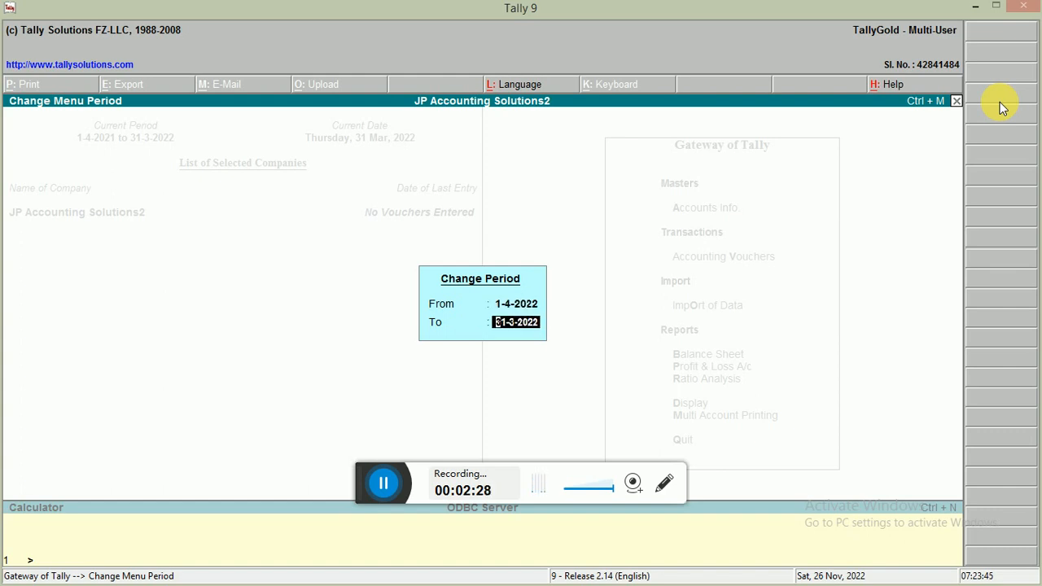
{"action": "type", "text": "31.3."}
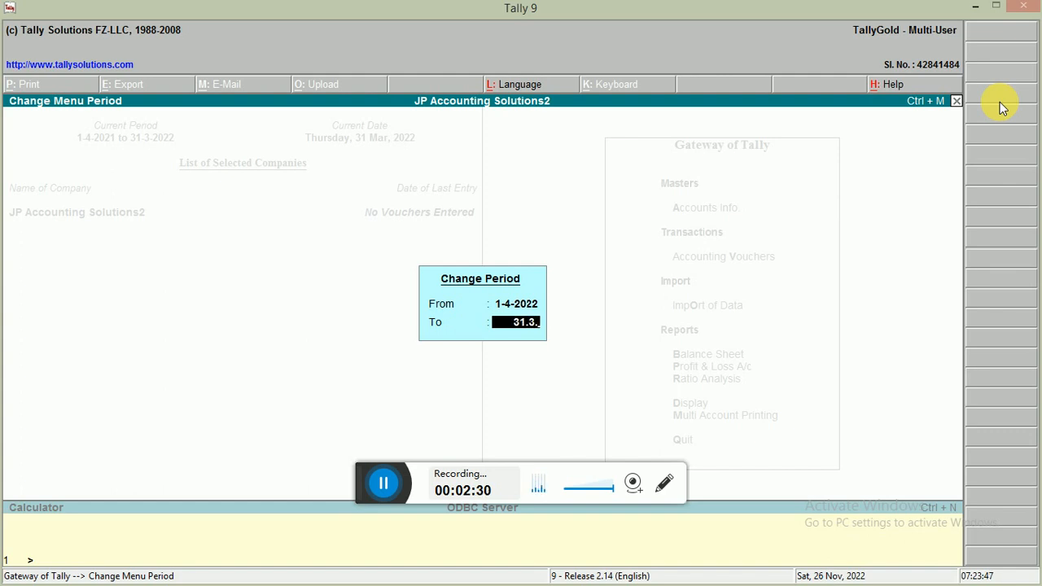
{"action": "type", "text": "2023"}
{"action": "key", "text": "Return"}
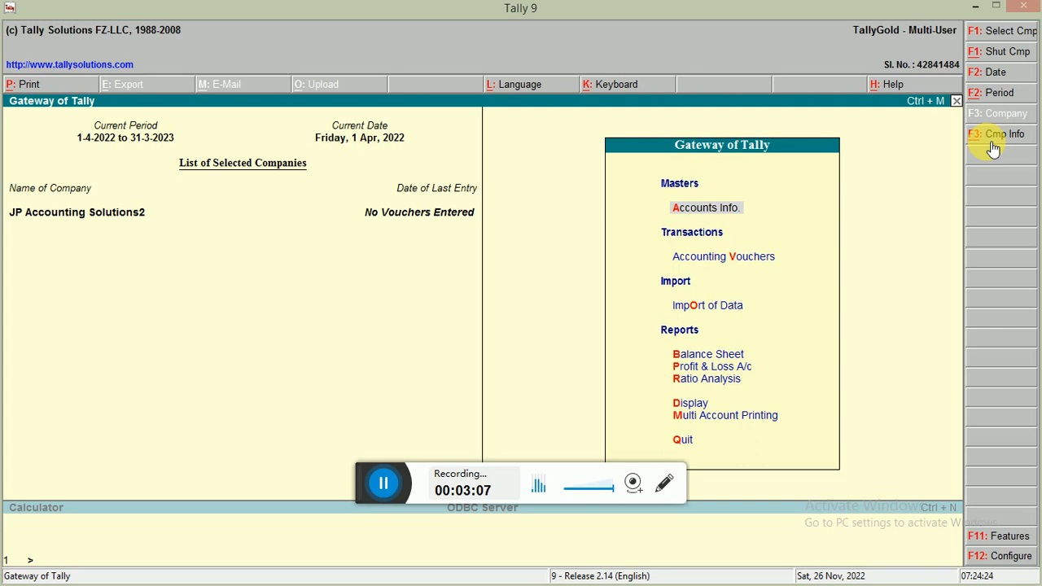
- Shut the company JP Accounting Solutions2 through the Company Info. options
{"action": "left_click", "coordinate": [991, 143]}
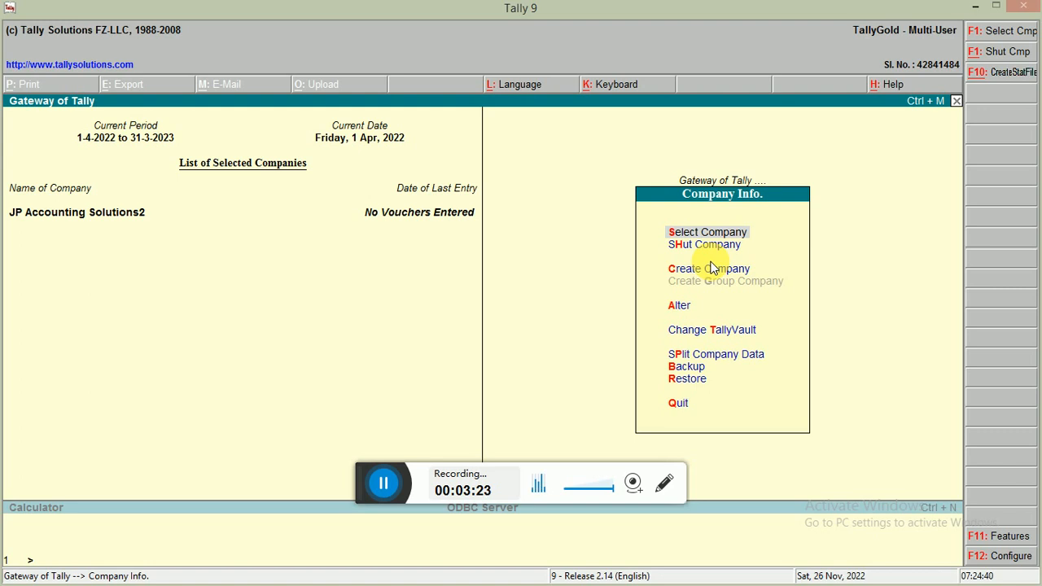
{"action": "key", "text": "Down"}
{"action": "key", "text": "Up"}
{"action": "key", "text": "Down"}
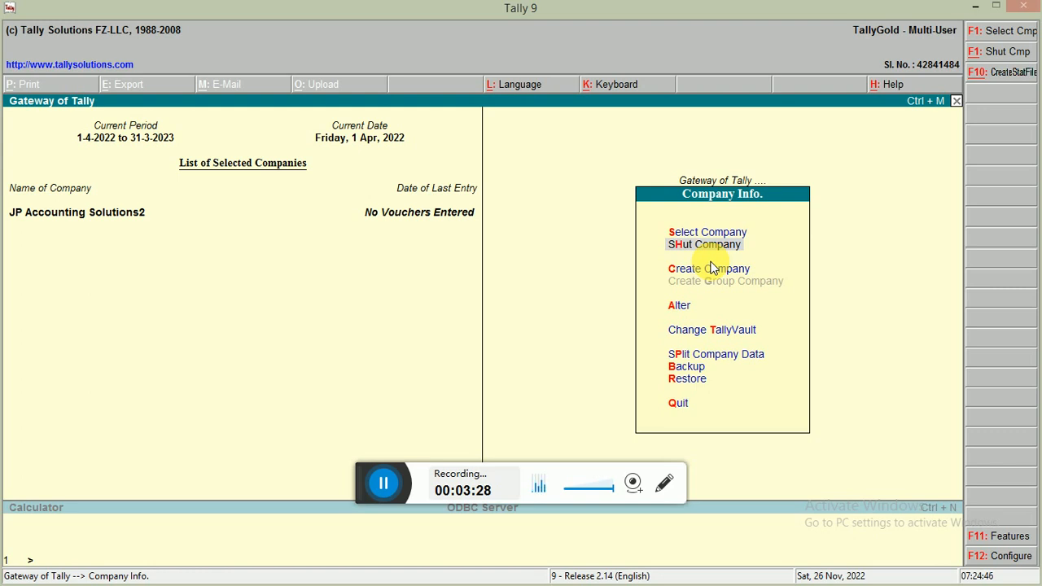
{"action": "key", "text": "Return"}
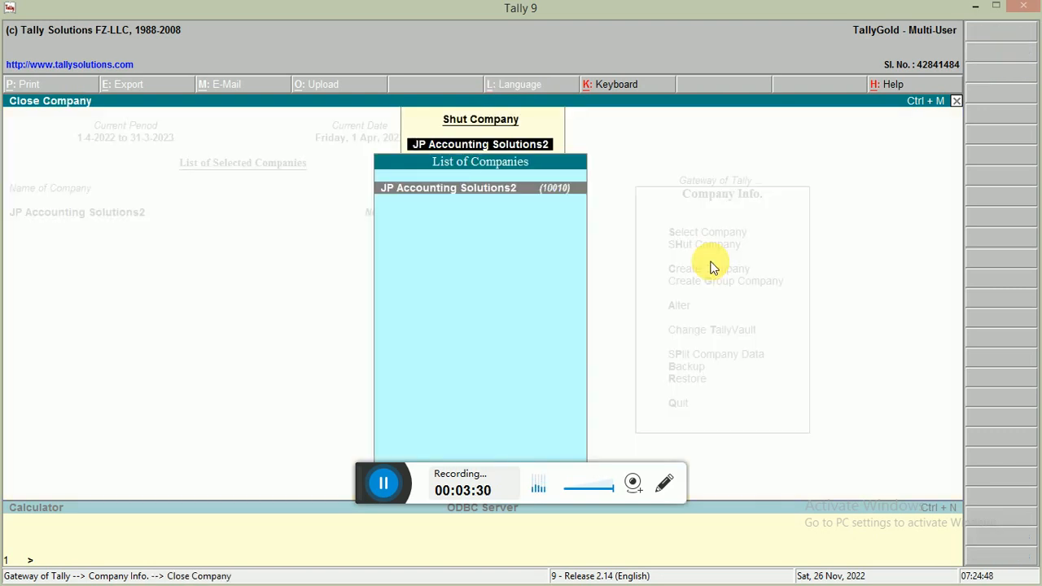
{"action": "key", "text": "Return"}
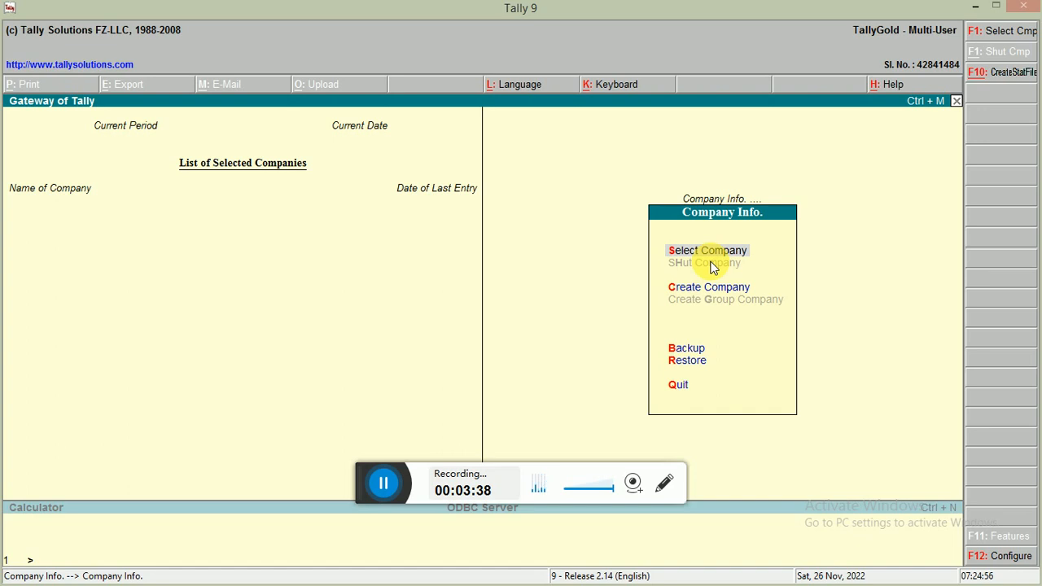
- Select JP Accounting Solutions2 again from the list of companies to reload it
{"action": "key", "text": "Return"}
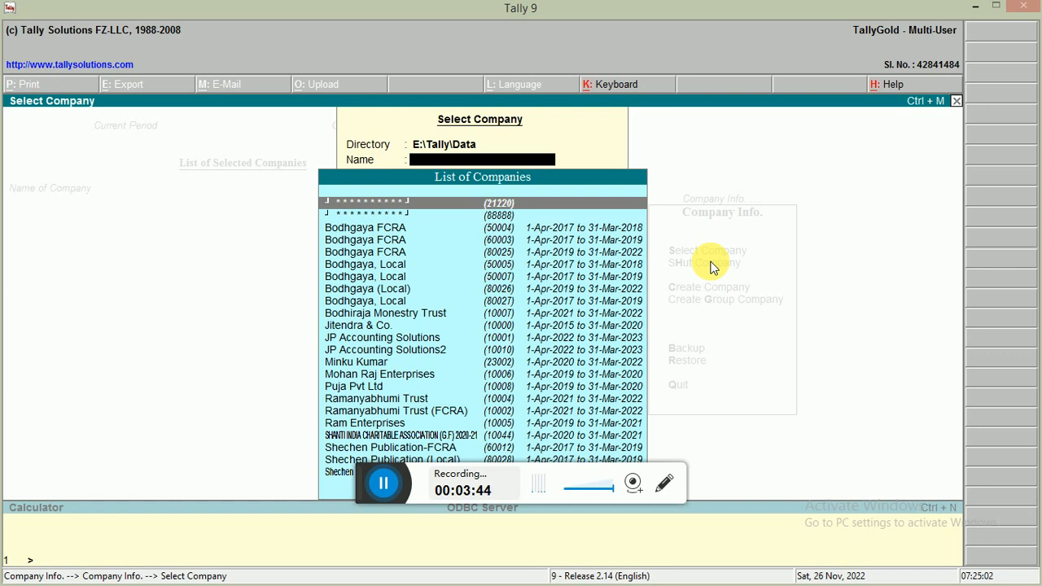
{"action": "type", "text": "Jp"}
{"action": "key", "text": "Down"}
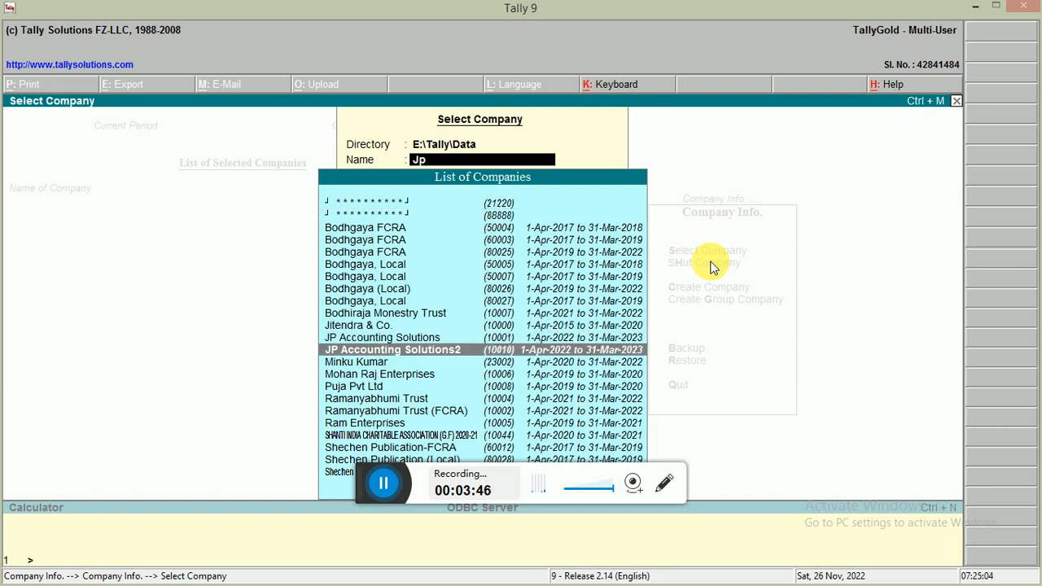
{"action": "key", "text": "Return"}
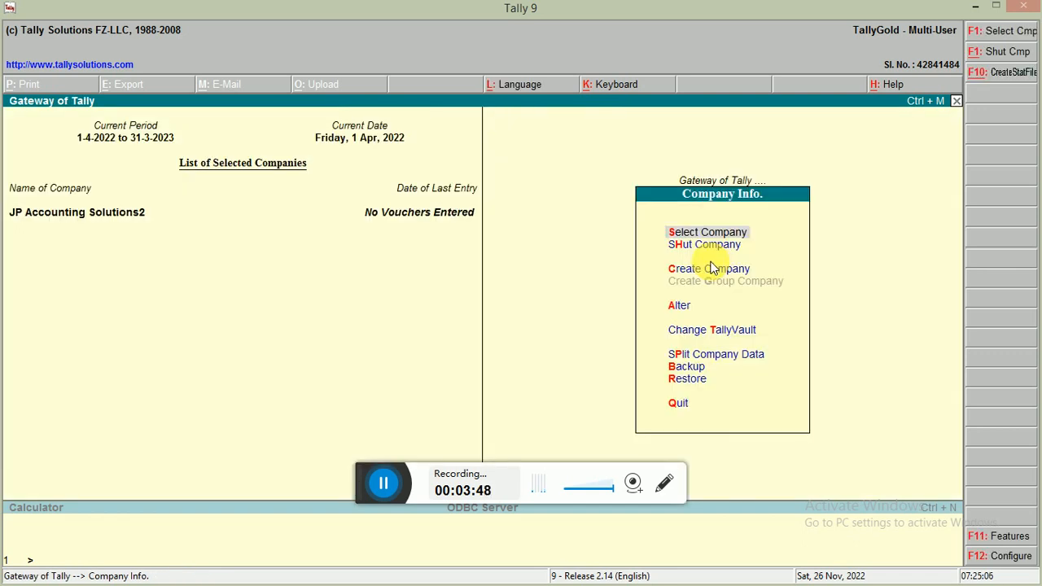
- Review the Company Info. options from Create Company through Alter, TallyVault, Split, Backup and Restore, and return to the Gateway of Tally
{"action": "key", "text": "Down"}
{"action": "key", "text": "Down"}
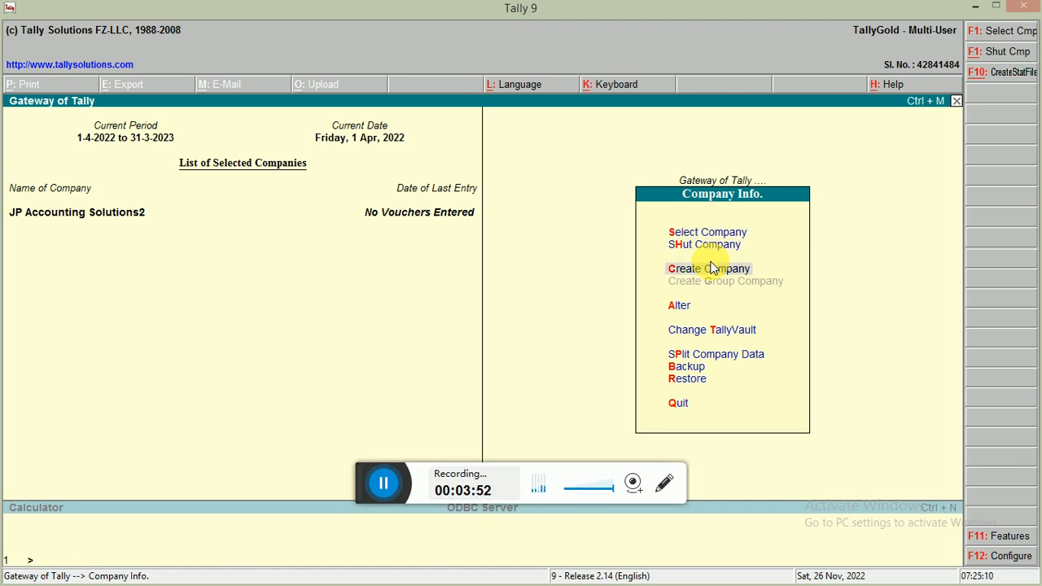
{"action": "key", "text": "Down"}
{"action": "key", "text": "Up"}
{"action": "key", "text": "Down"}
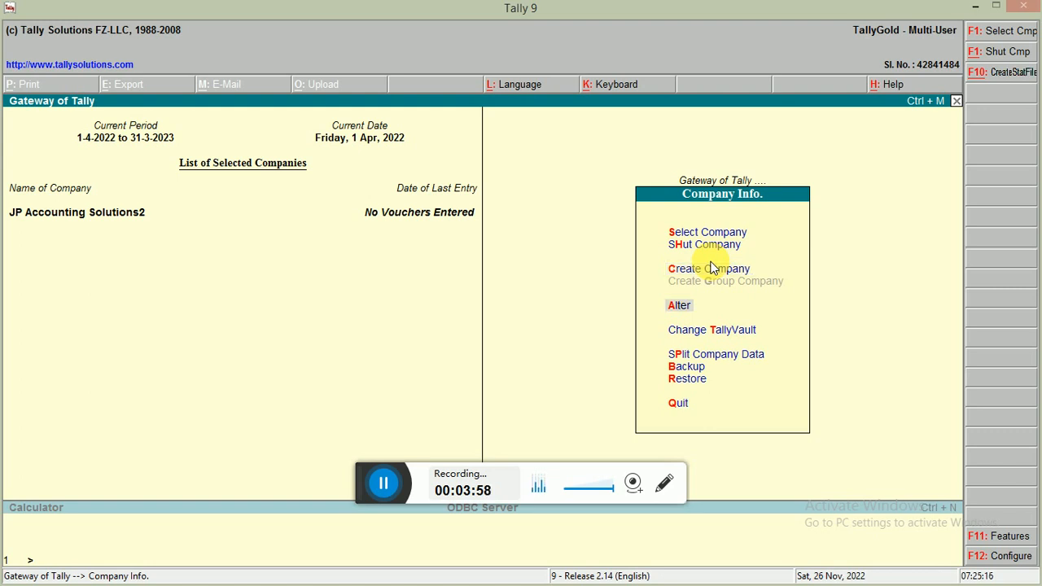
{"action": "key", "text": "Up"}
{"action": "key", "text": "Up"}
{"action": "key", "text": "Down"}
{"action": "key", "text": "Down"}
{"action": "key", "text": "Down"}
{"action": "key", "text": "Up"}
{"action": "key", "text": "Down"}
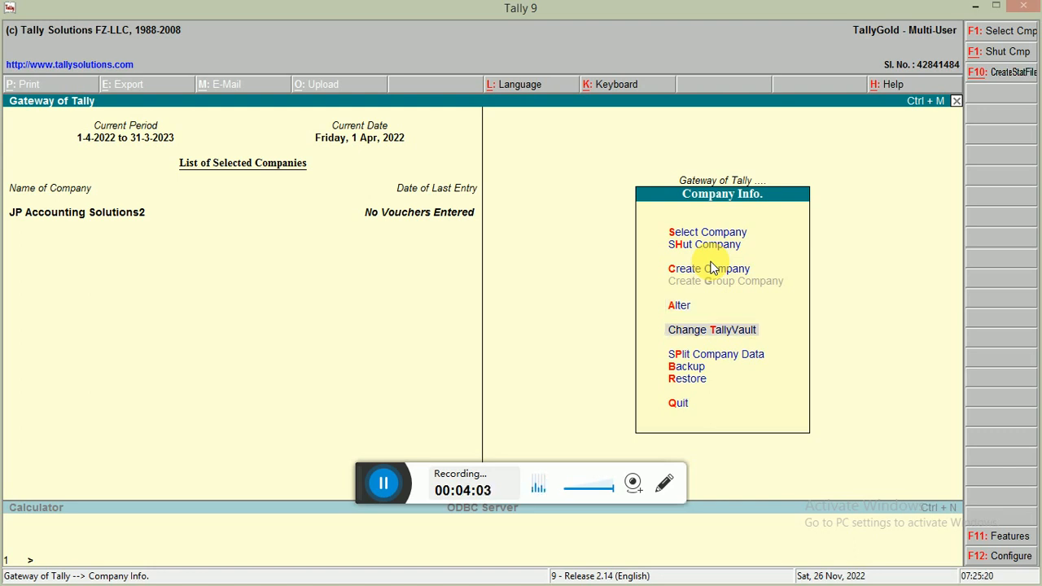
{"action": "key", "text": "Down"}
{"action": "key", "text": "Up"}
{"action": "key", "text": "Down"}
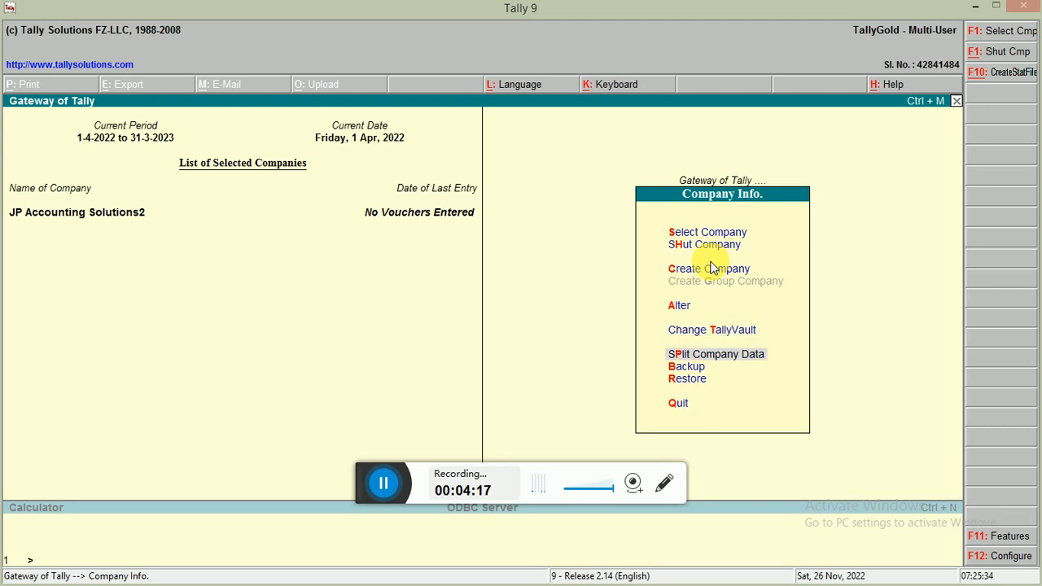
{"action": "key", "text": "Up"}
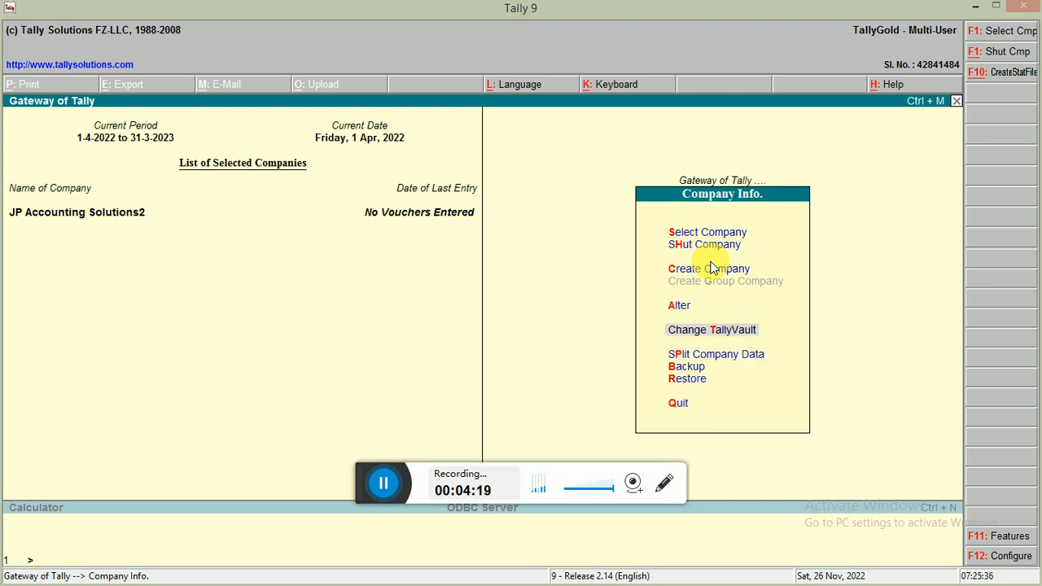
{"action": "key", "text": "Down"}
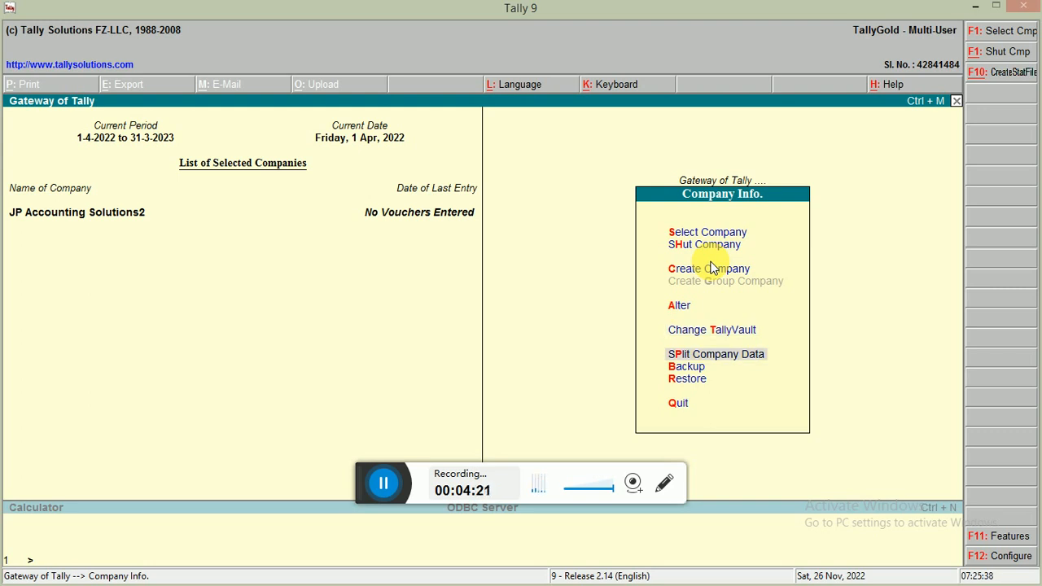
{"action": "key", "text": "Down"}
{"action": "key", "text": "Down"}
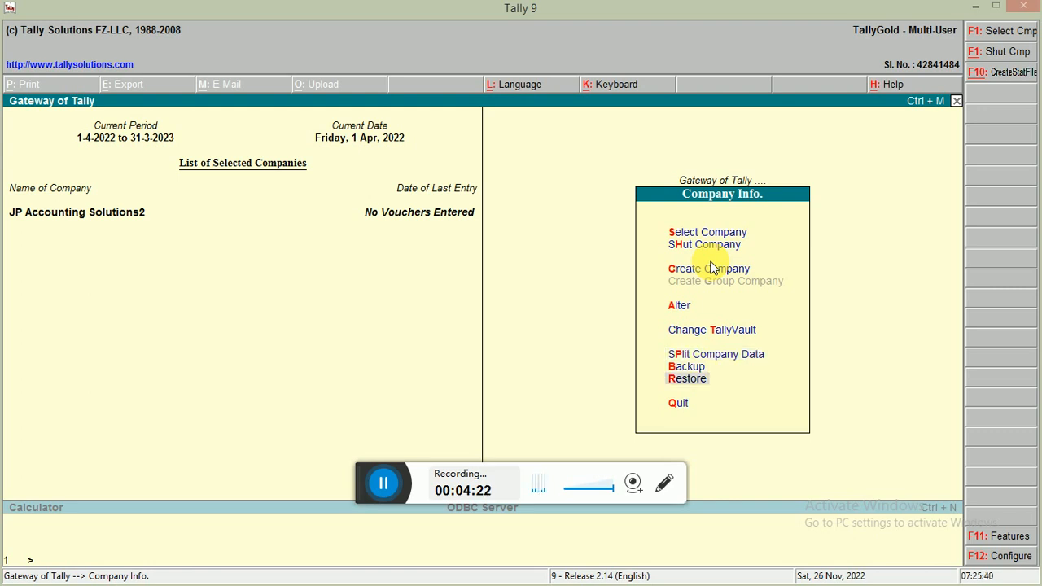
{"action": "key", "text": "Up"}
{"action": "key", "text": "Down"}
{"action": "key", "text": "Down"}
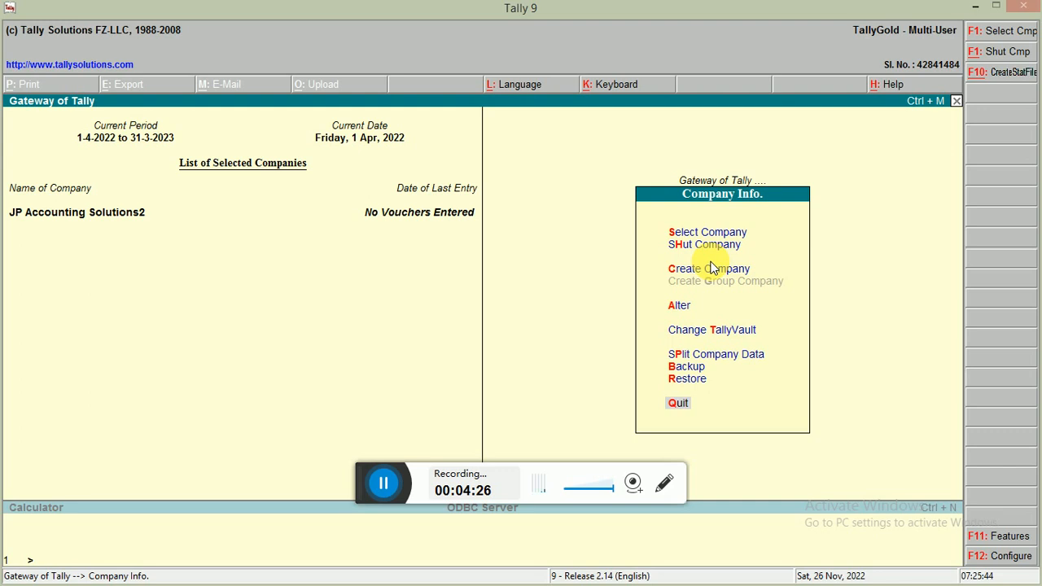
{"action": "key", "text": "Return"}
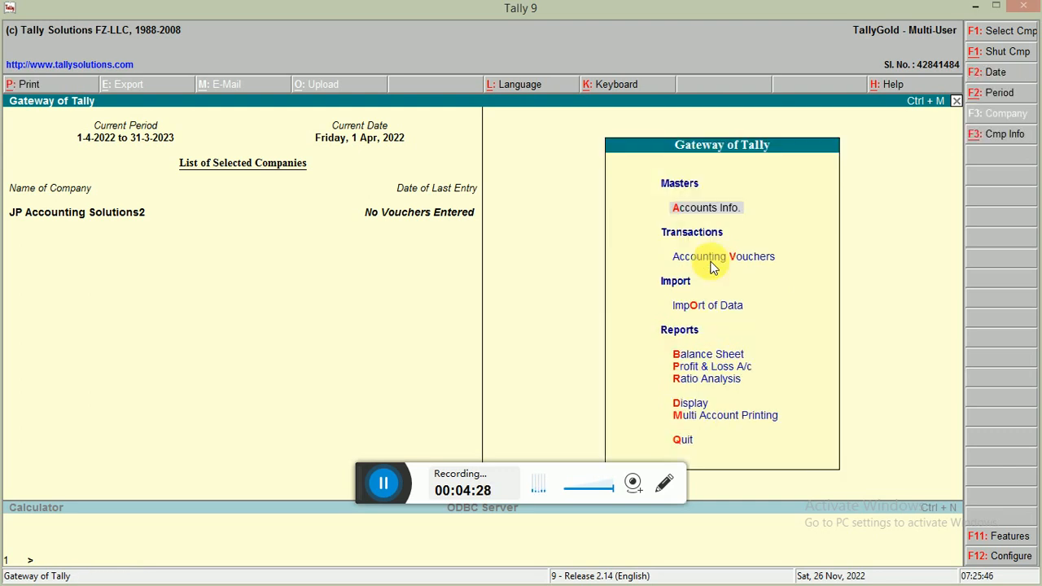
- Look over the first Gateway of Tally options and open Accounts Info. under Masters
{"action": "key", "text": "Down"}
{"action": "key", "text": "Down"}
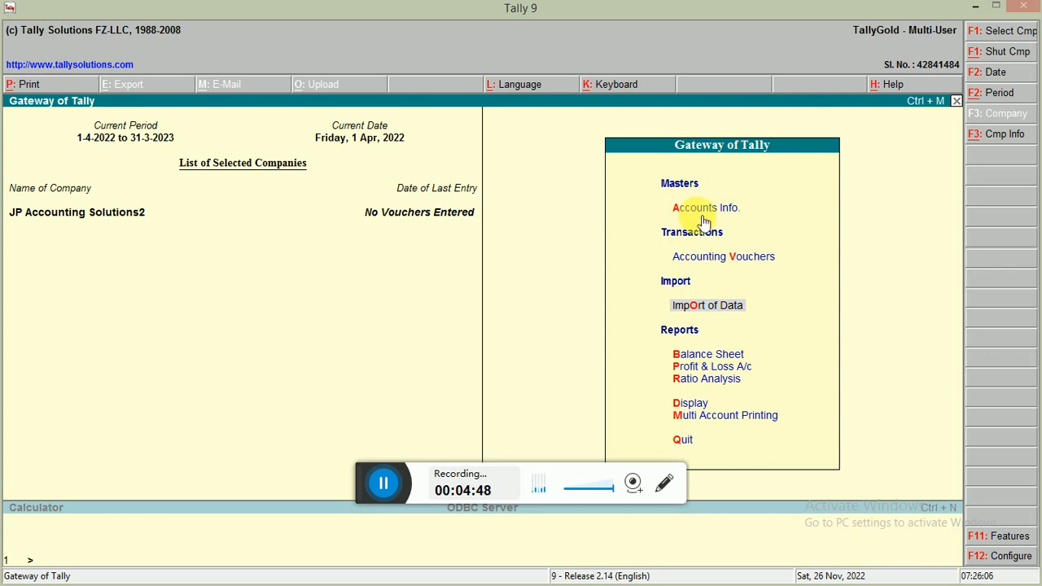
{"action": "key", "text": "Up"}
{"action": "key", "text": "Up"}
{"action": "key", "text": "Up"}
{"action": "key", "text": "Down"}
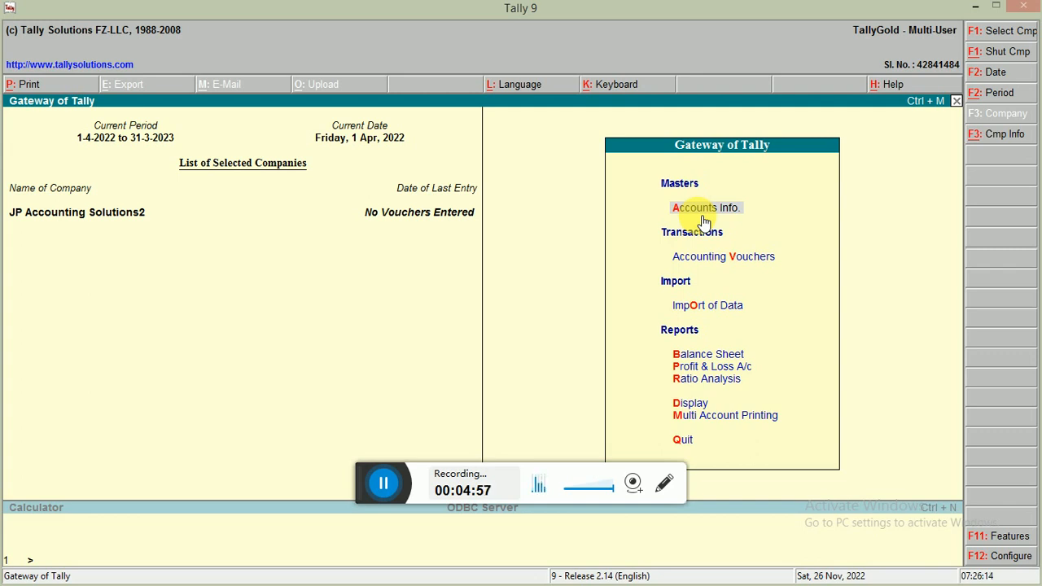
{"action": "left_click", "coordinate": [704, 217]}
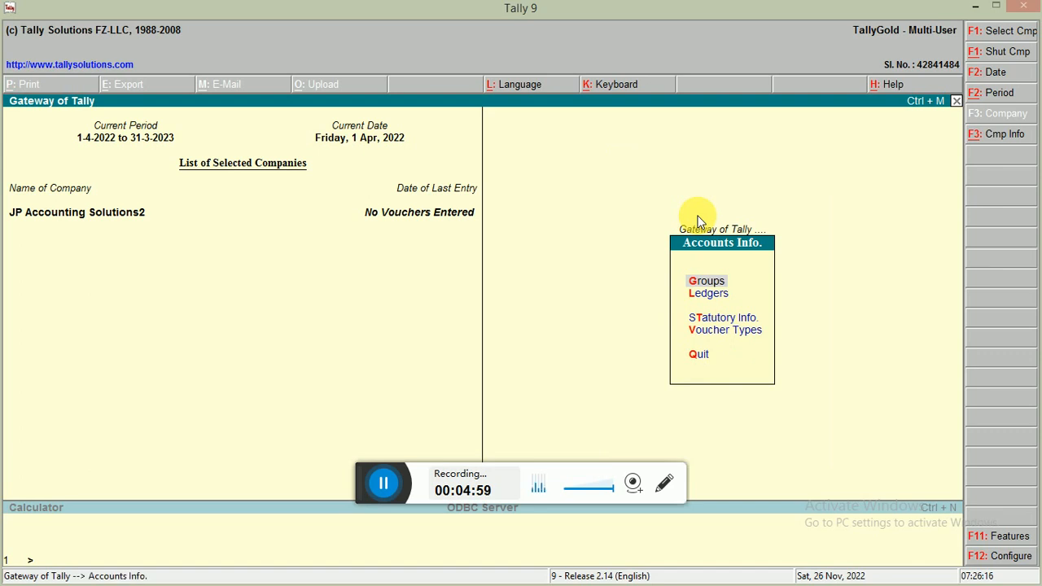
- Review the Accounts Info. options: Groups, Ledgers, Statutory Info. and Voucher Types
{"action": "key", "text": "Down"}
{"action": "key", "text": "Down"}
{"action": "key", "text": "Down"}
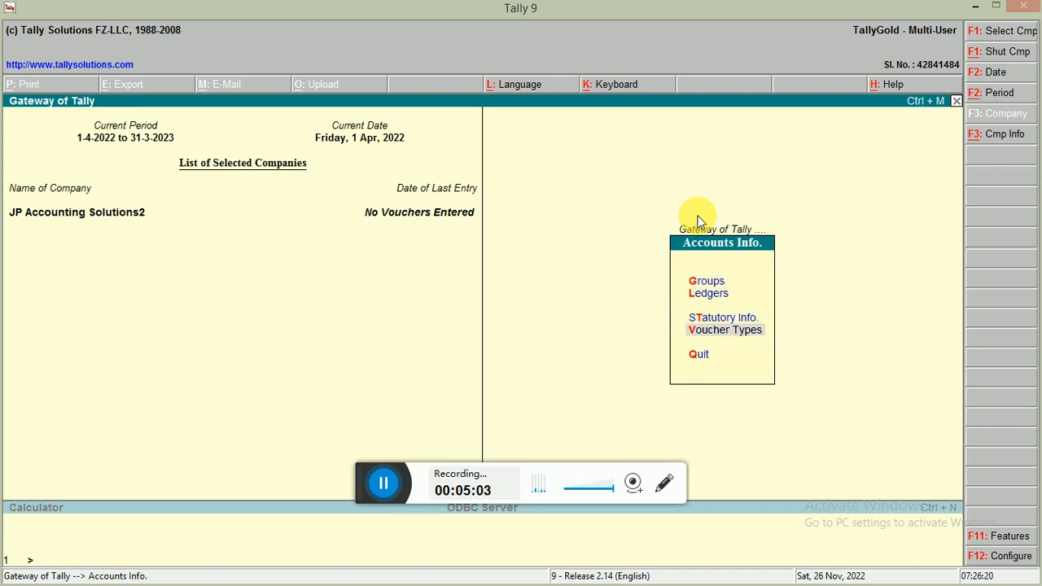
{"action": "key", "text": "Down"}
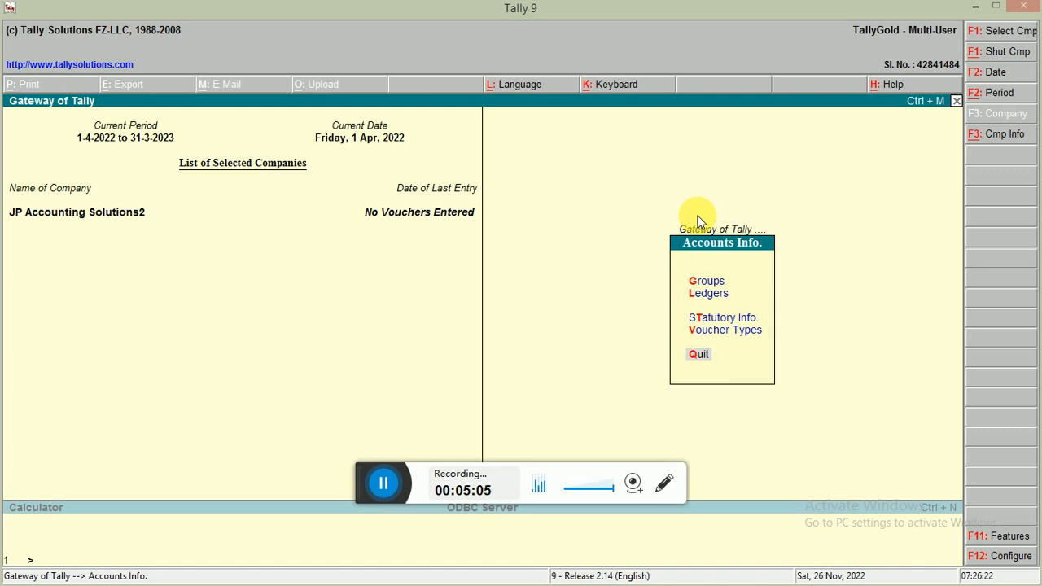
{"action": "key", "text": "Up"}
{"action": "key", "text": "Up"}
{"action": "key", "text": "Up"}
{"action": "key", "text": "Up"}
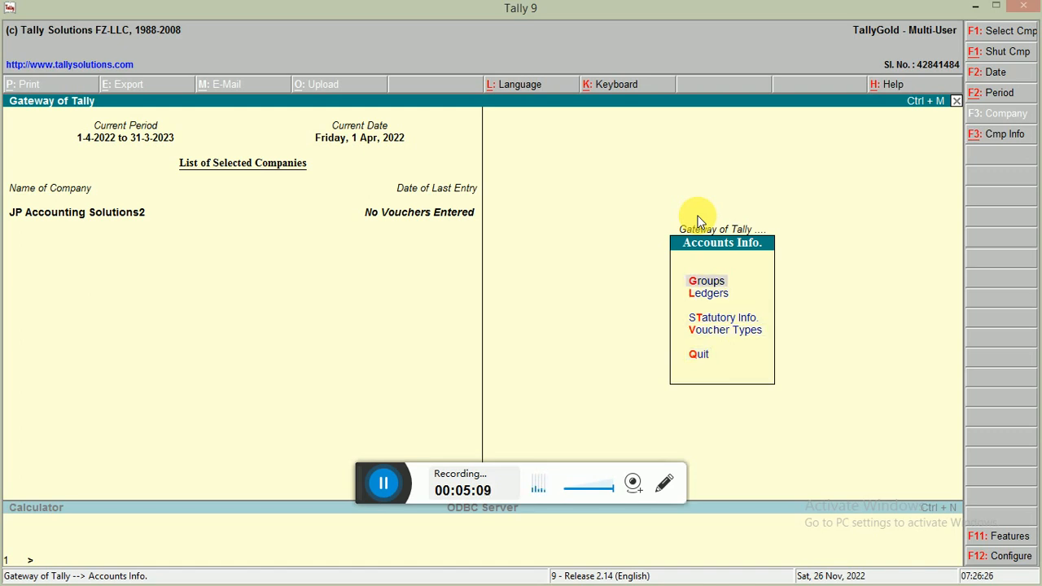
- Open Groups under Accounts Info. and review its Create, Display and Alter options for single and multiple groups
{"action": "key", "text": "Return"}
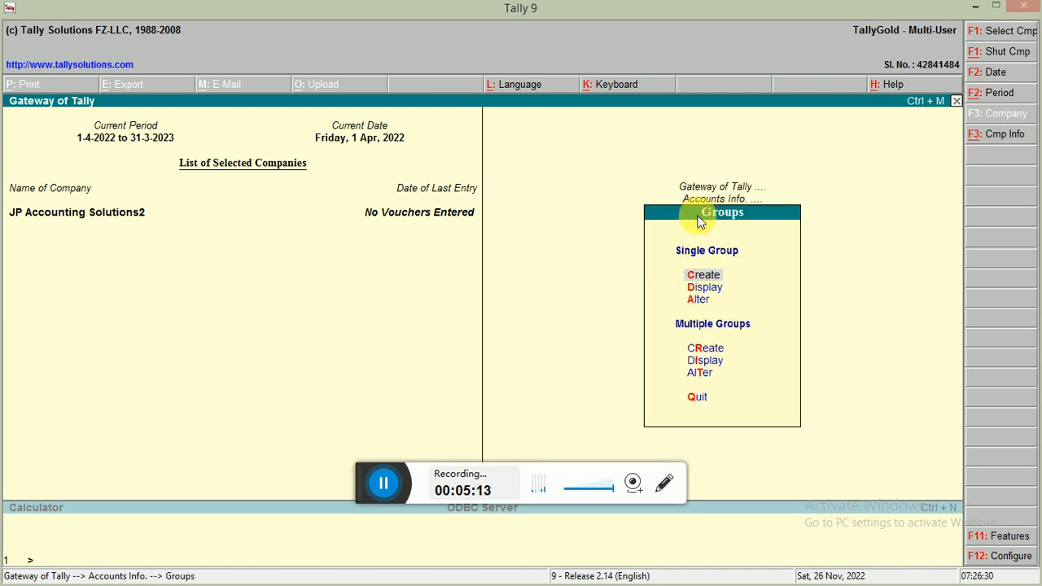
{"action": "key", "text": "Up"}
{"action": "key", "text": "Down"}
{"action": "key", "text": "Down"}
{"action": "key", "text": "Down"}
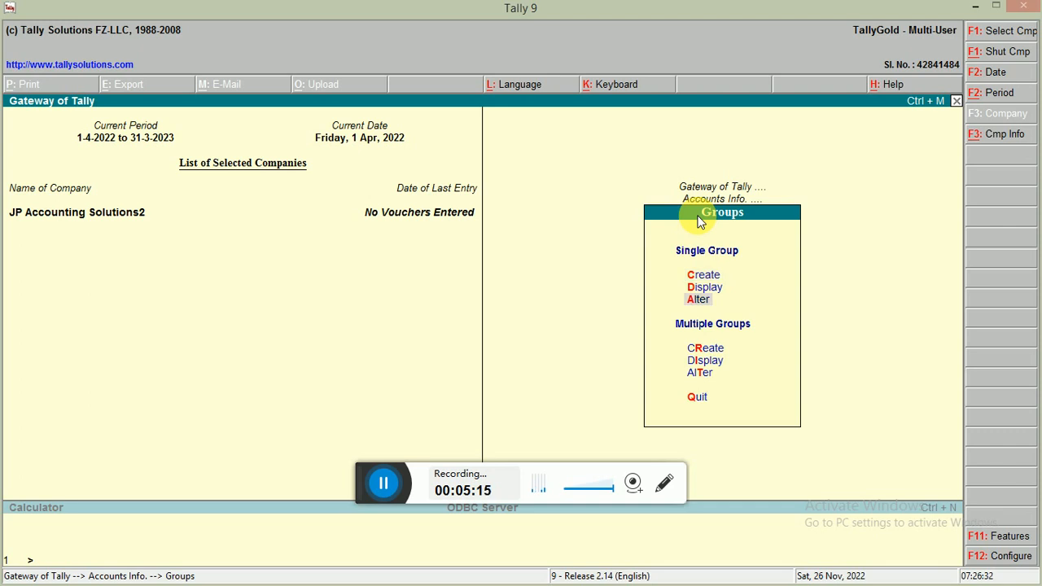
{"action": "key", "text": "Up"}
{"action": "key", "text": "Up"}
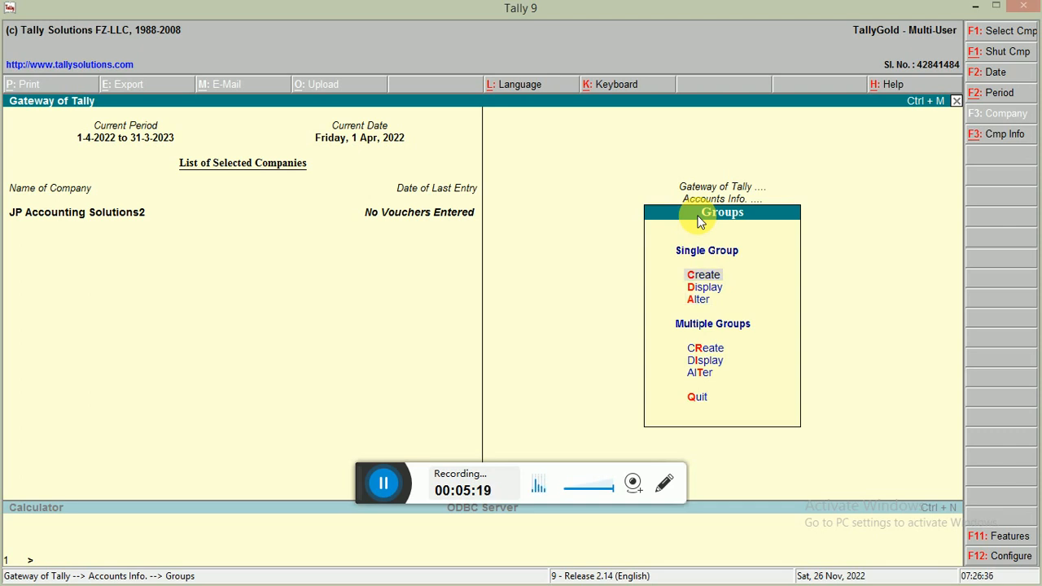
{"action": "key", "text": "Up"}
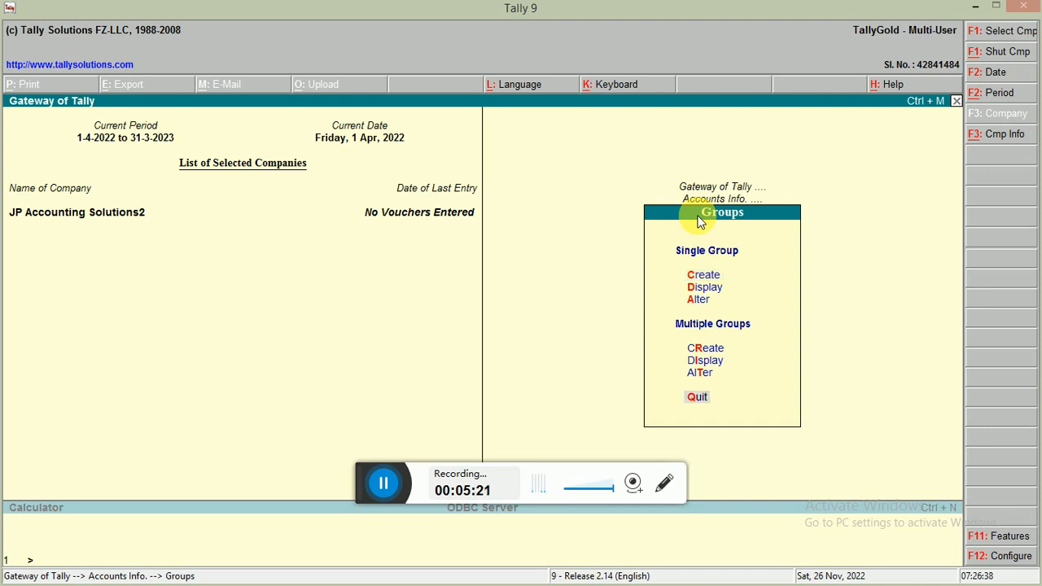
{"action": "key", "text": "Down"}
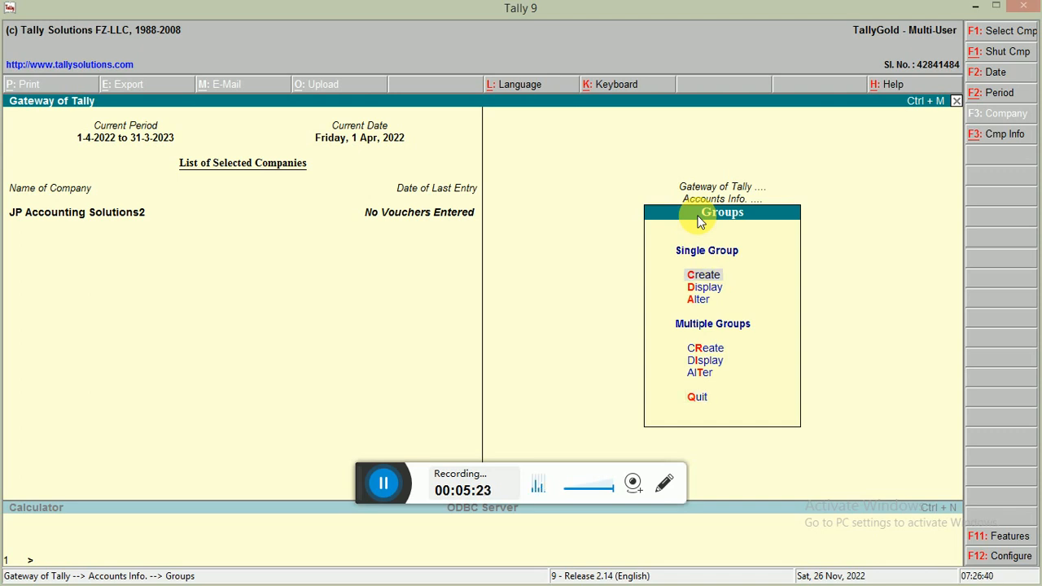
{"action": "key", "text": "Down"}
{"action": "key", "text": "Up"}
{"action": "key", "text": "Down"}
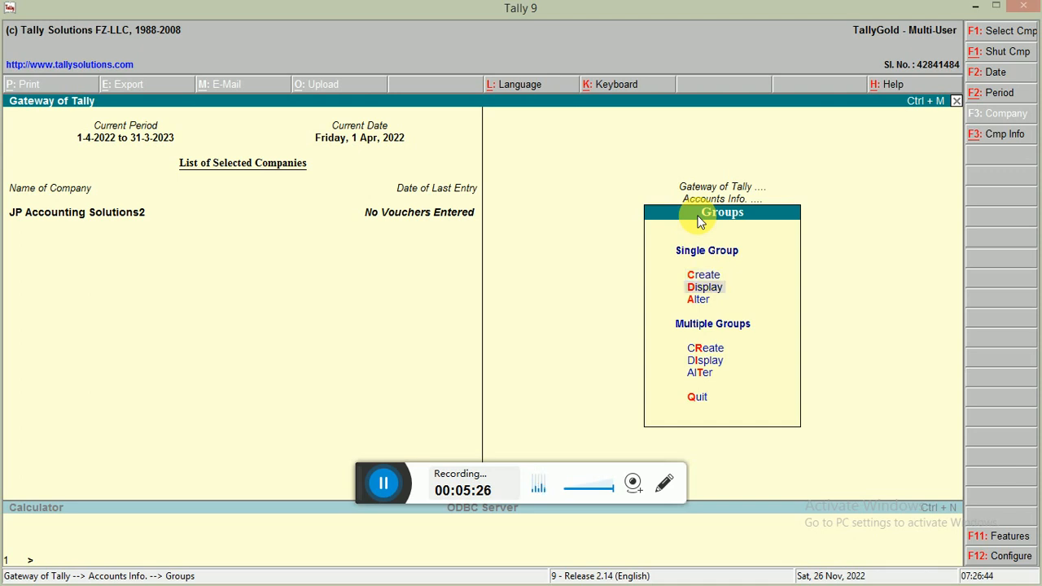
{"action": "key", "text": "Down"}
{"action": "key", "text": "Up"}
{"action": "key", "text": "Up"}
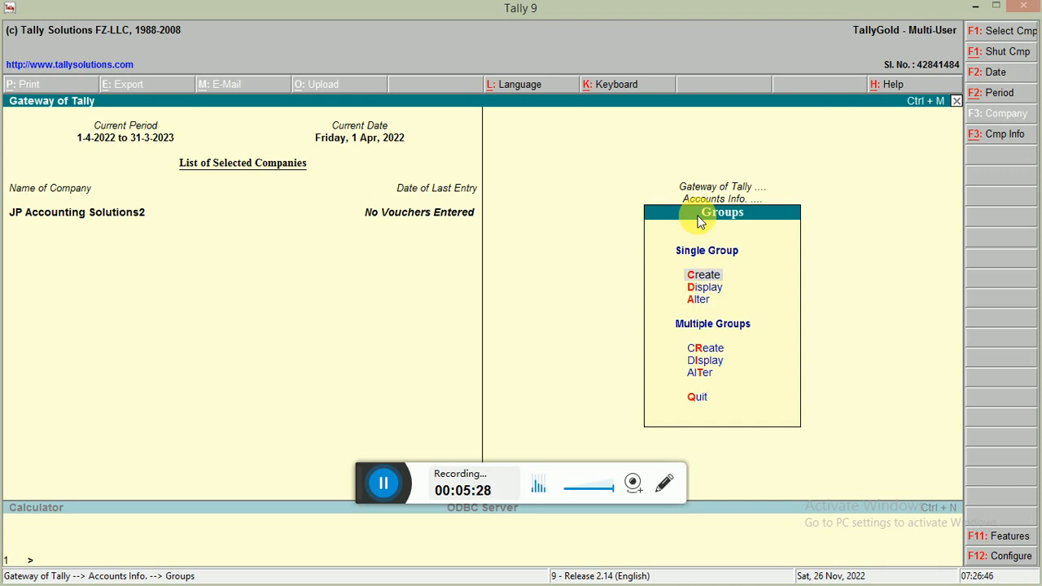
- Start creating a single group named Education Welfare Expenses, leaving the alias empty
{"action": "key", "text": "Return"}
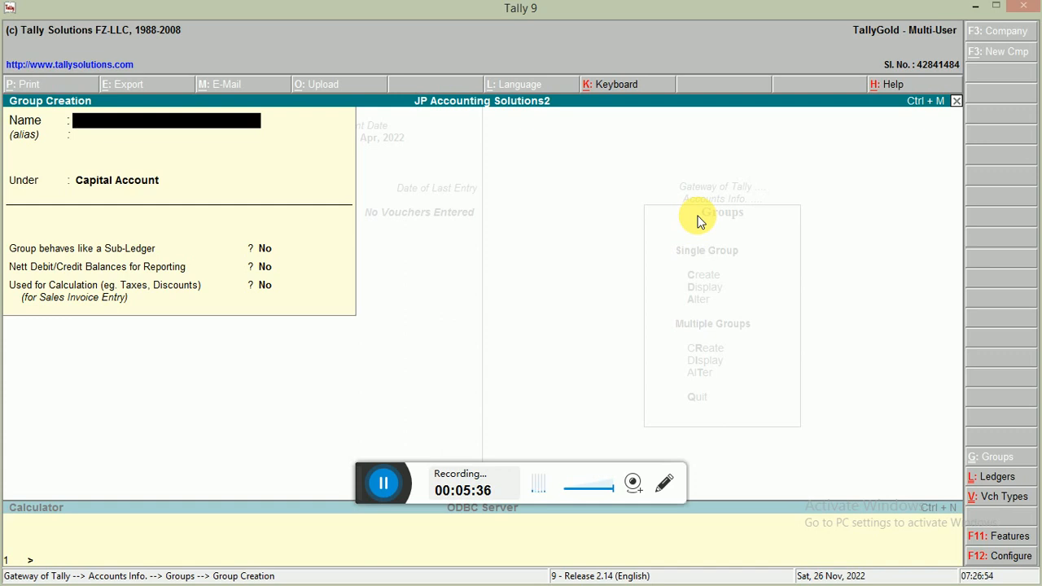
{"action": "type", "text": "Educat"}
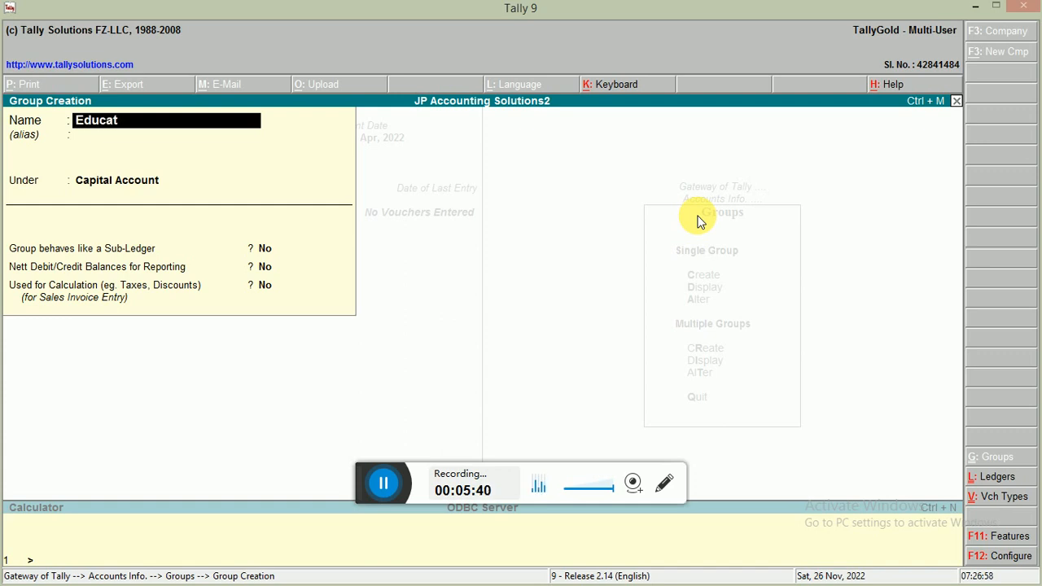
{"action": "type", "text": "ion We"}
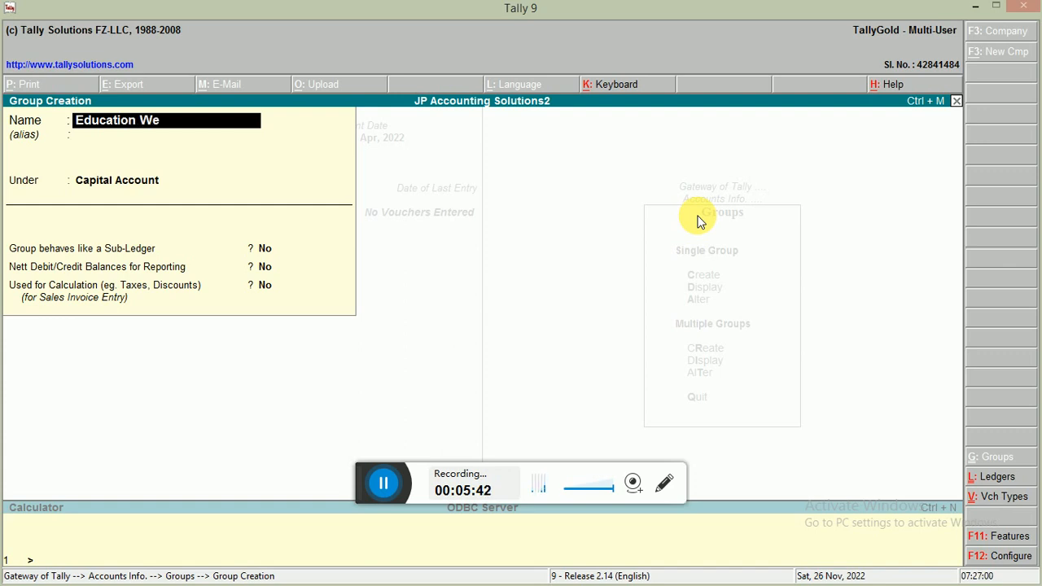
{"action": "type", "text": "lfare Expe"}
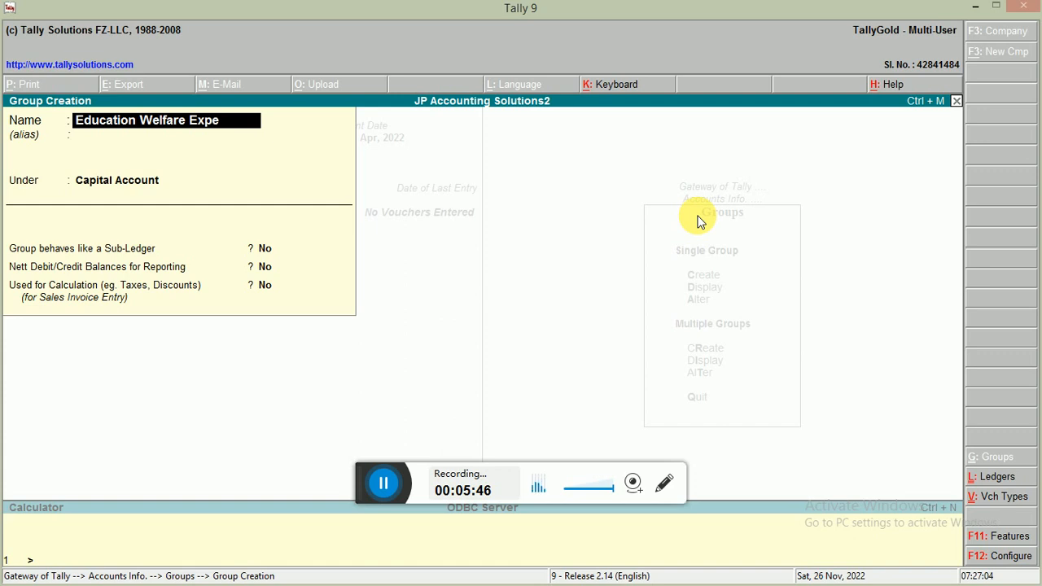
{"action": "type", "text": "nses"}
{"action": "key", "text": "Return"}
{"action": "key", "text": "Return"}
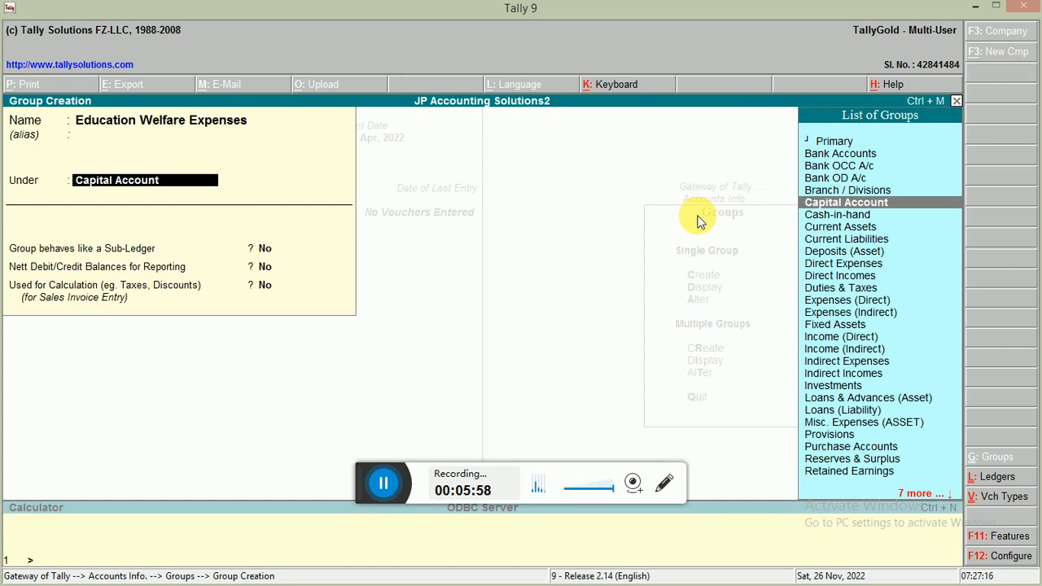
- Look through the upper part of the List of Groups, from Primary to Direct Incomes, for possible parent groups
{"action": "key", "text": "Down"}
{"action": "key", "text": "Down"}
{"action": "key", "text": "Down"}
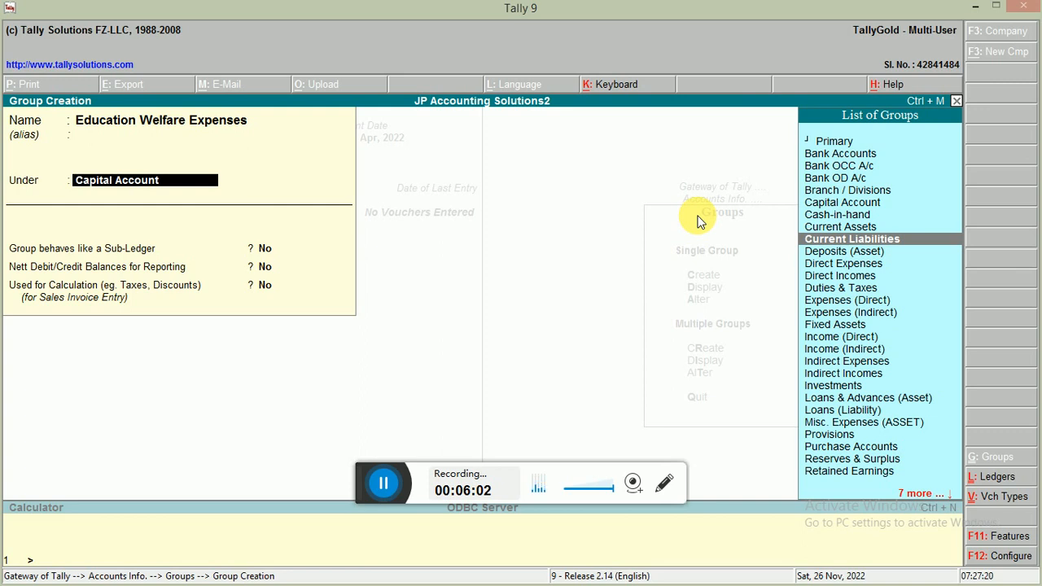
{"action": "key", "text": "Down"}
{"action": "key", "text": "Up"}
{"action": "key", "text": "Up"}
{"action": "key", "text": "Up"}
{"action": "key", "text": "Up"}
{"action": "key", "text": "Up"}
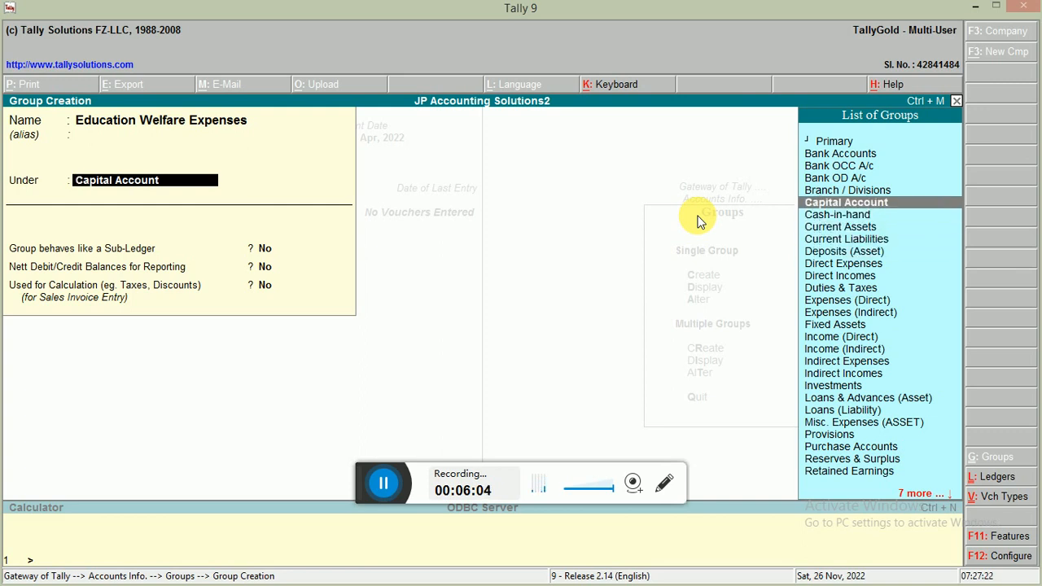
{"action": "key", "text": "Up"}
{"action": "key", "text": "Up"}
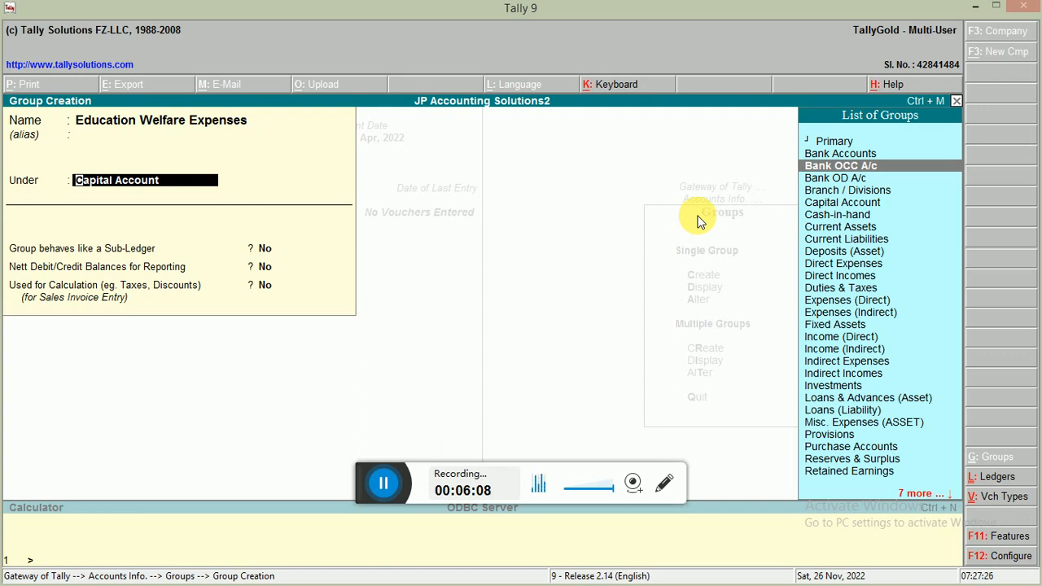
{"action": "key", "text": "Down"}
{"action": "key", "text": "Down"}
{"action": "key", "text": "Down"}
{"action": "key", "text": "Down"}
{"action": "key", "text": "Down"}
{"action": "key", "text": "Down"}
{"action": "key", "text": "Down"}
{"action": "key", "text": "Down"}
{"action": "key", "text": "Down"}
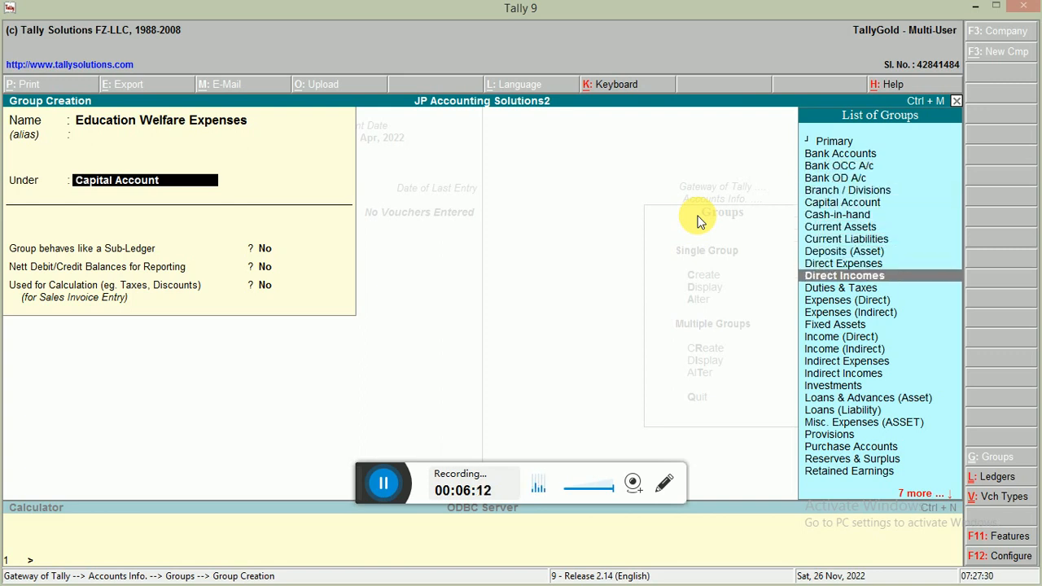
{"action": "key", "text": "Up"}
{"action": "key", "text": "Up"}
{"action": "key", "text": "Up"}
{"action": "key", "text": "Up"}
{"action": "key", "text": "Up"}
{"action": "key", "text": "Up"}
{"action": "key", "text": "Up"}
{"action": "key", "text": "Up"}
{"action": "key", "text": "Up"}
{"action": "key", "text": "Up"}
{"action": "key", "text": "Up"}
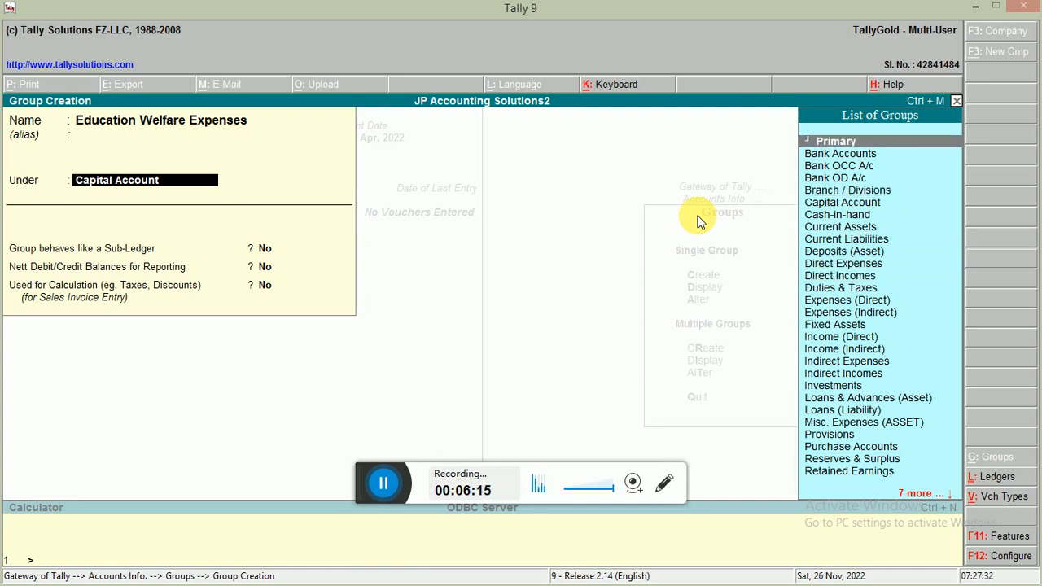
{"action": "key", "text": "Down"}
{"action": "key", "text": "Down"}
{"action": "key", "text": "Down"}
{"action": "key", "text": "Down"}
{"action": "key", "text": "Down"}
{"action": "key", "text": "Down"}
{"action": "key", "text": "Down"}
{"action": "key", "text": "Down"}
{"action": "key", "text": "Down"}
{"action": "key", "text": "Down"}
{"action": "key", "text": "Down"}
{"action": "key", "text": "Down"}
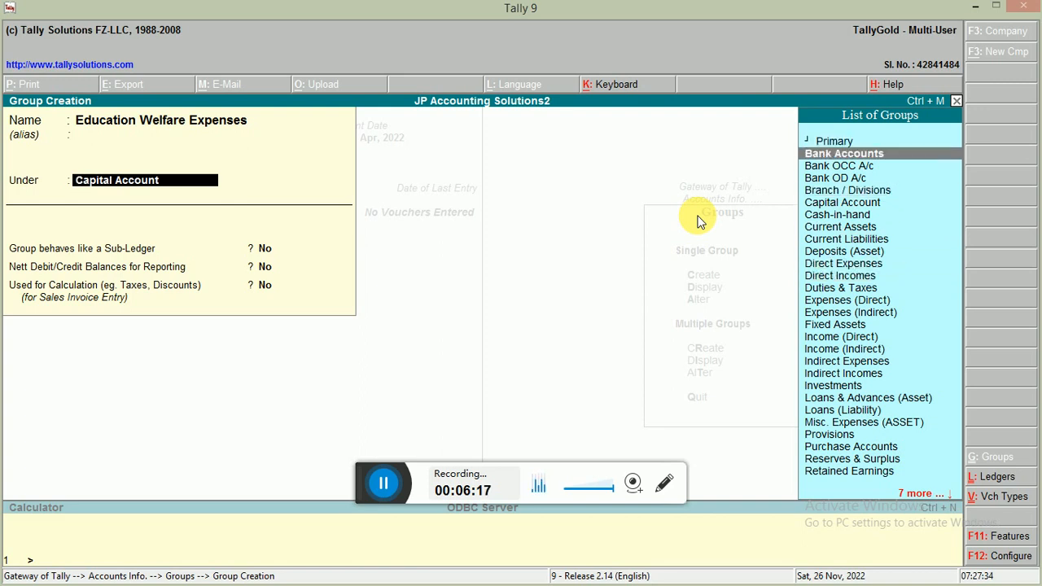
{"action": "key", "text": "Up"}
{"action": "key", "text": "Up"}
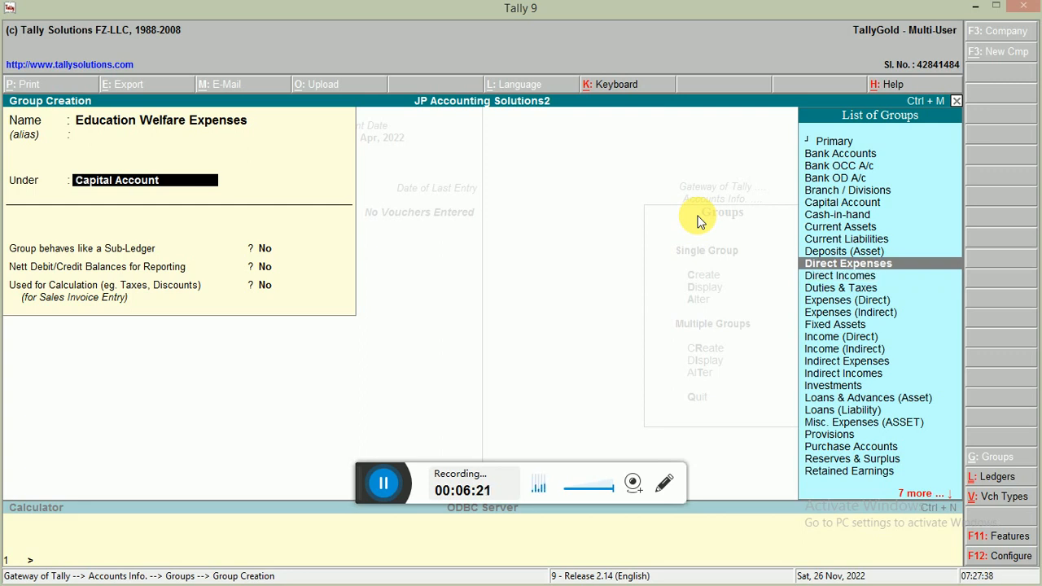
- Place the Education Welfare Expenses group under Indirect Expenses
{"action": "key", "text": "Down"}
{"action": "key", "text": "Down"}
{"action": "key", "text": "Down"}
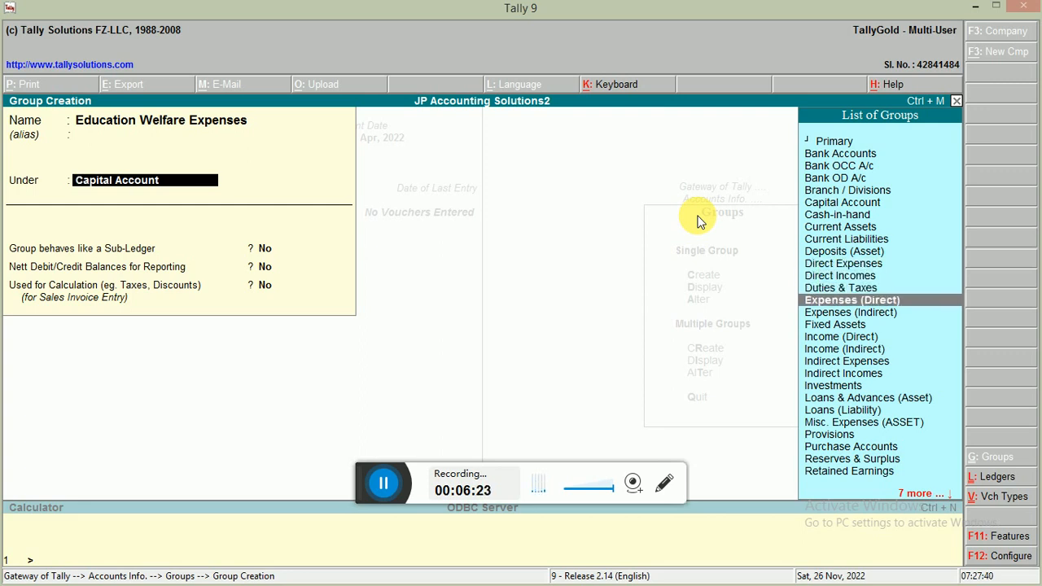
{"action": "key", "text": "Down"}
{"action": "key", "text": "Down"}
{"action": "key", "text": "Down"}
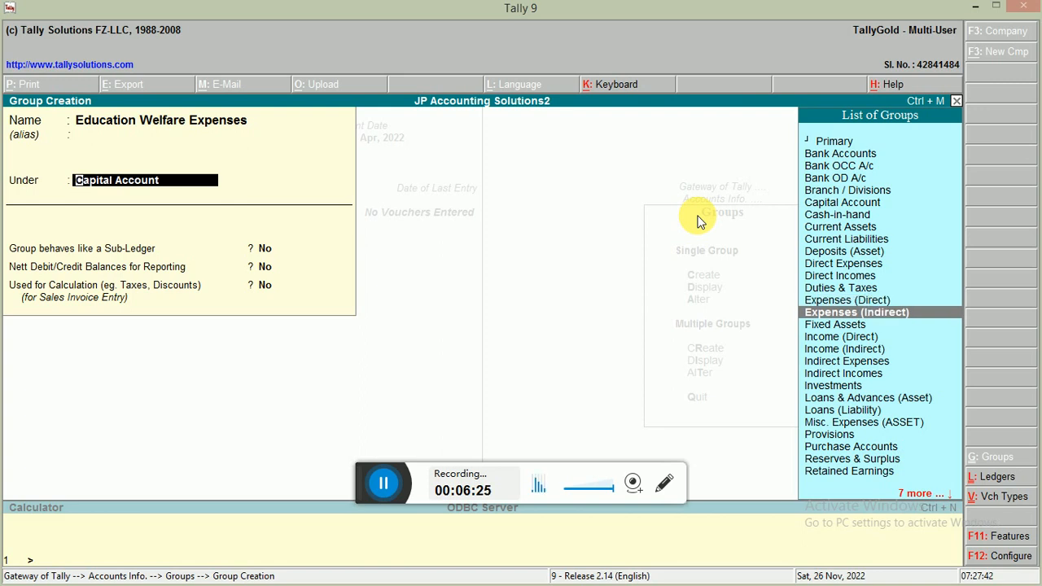
{"action": "key", "text": "Down"}
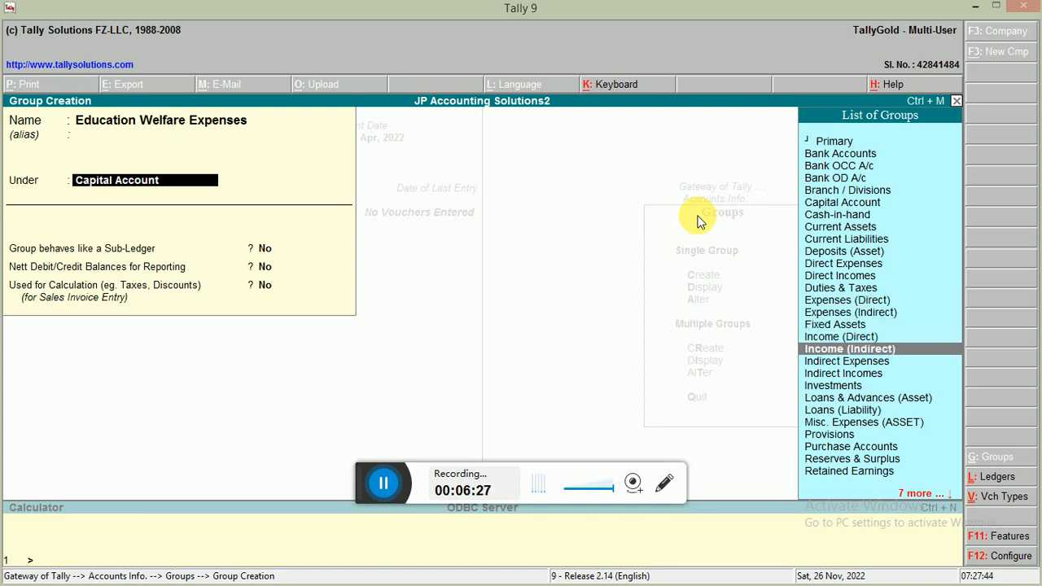
{"action": "key", "text": "Down"}
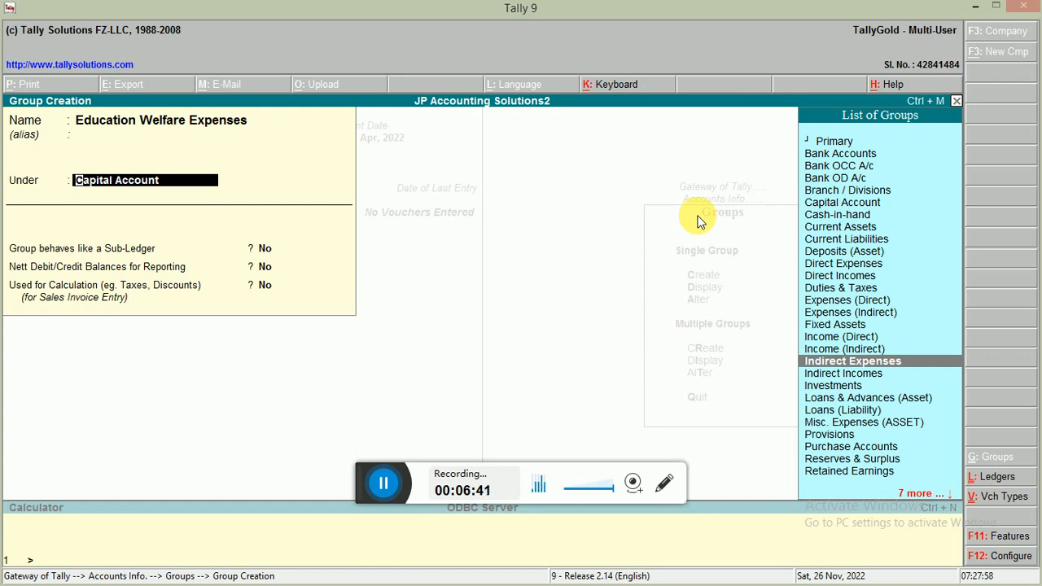
{"action": "key", "text": "Up"}
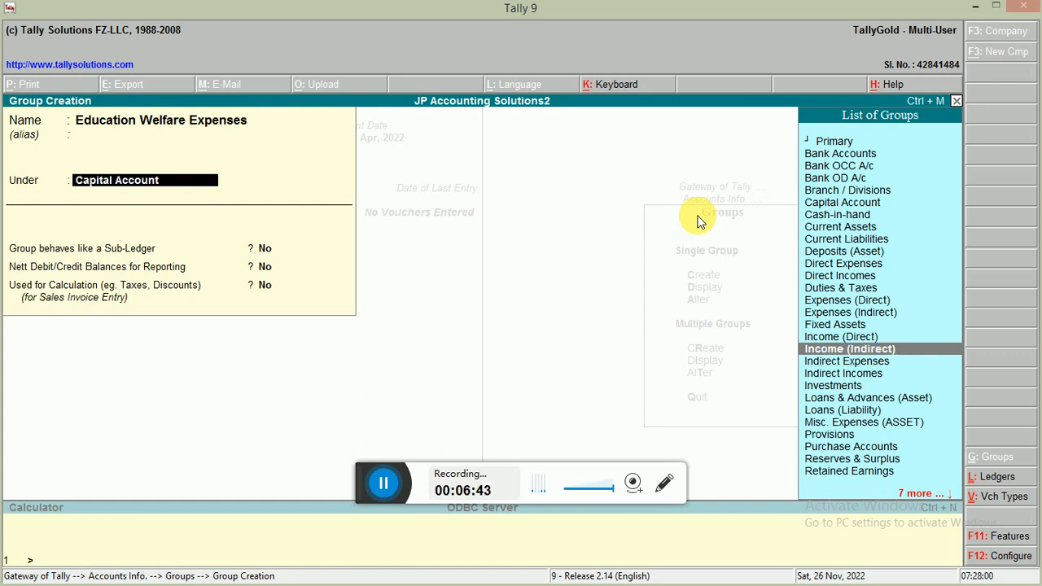
{"action": "key", "text": "Down"}
{"action": "key", "text": "Up"}
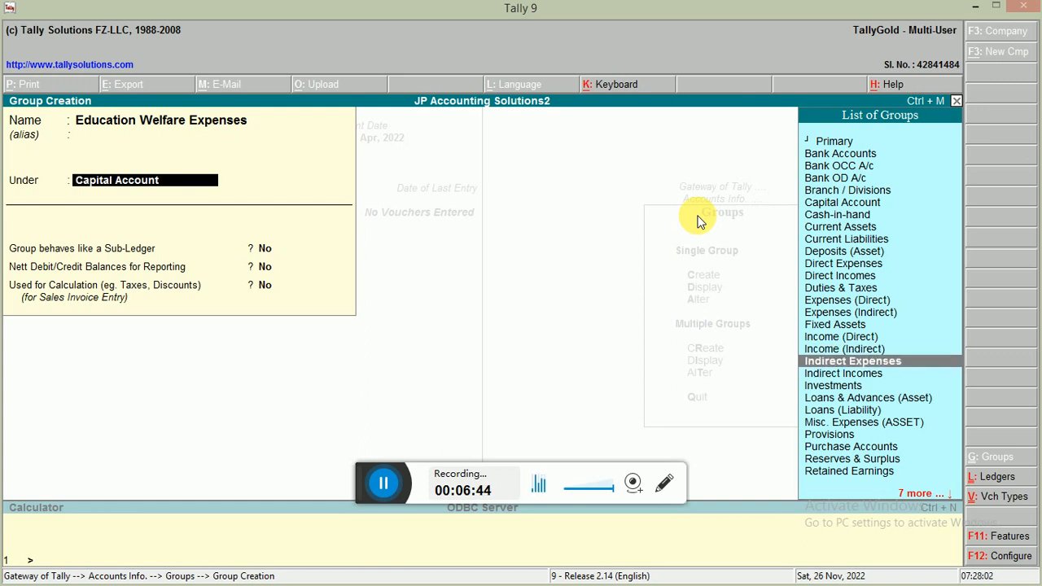
{"action": "key", "text": "Down"}
{"action": "key", "text": "Return"}
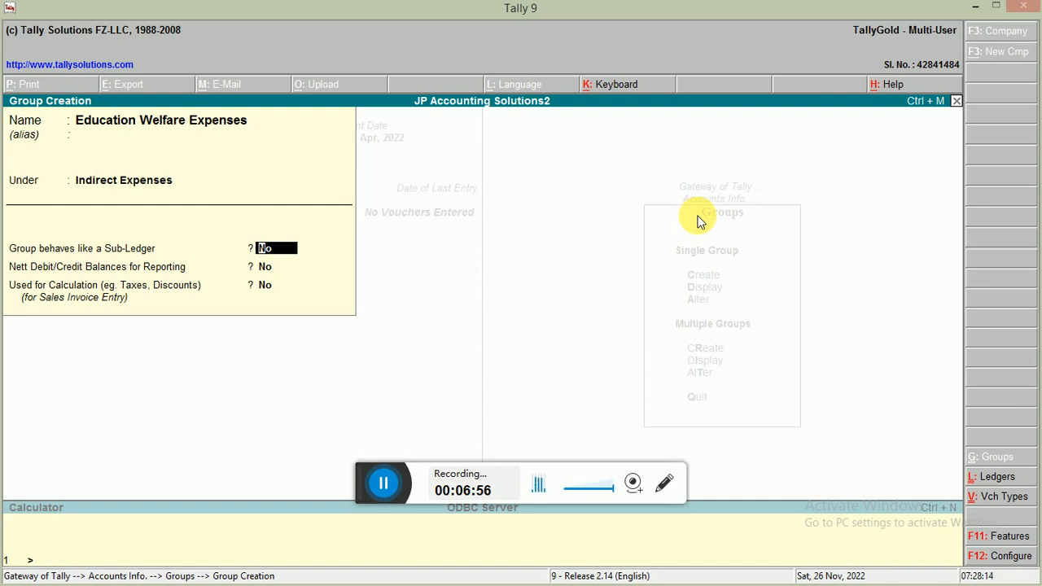
- Keep the sub-ledger, nett balances and calculation options at No, save the group, and return to the Groups options
{"action": "key", "text": "Return"}
{"action": "key", "text": "Up"}
{"action": "key", "text": "Down"}
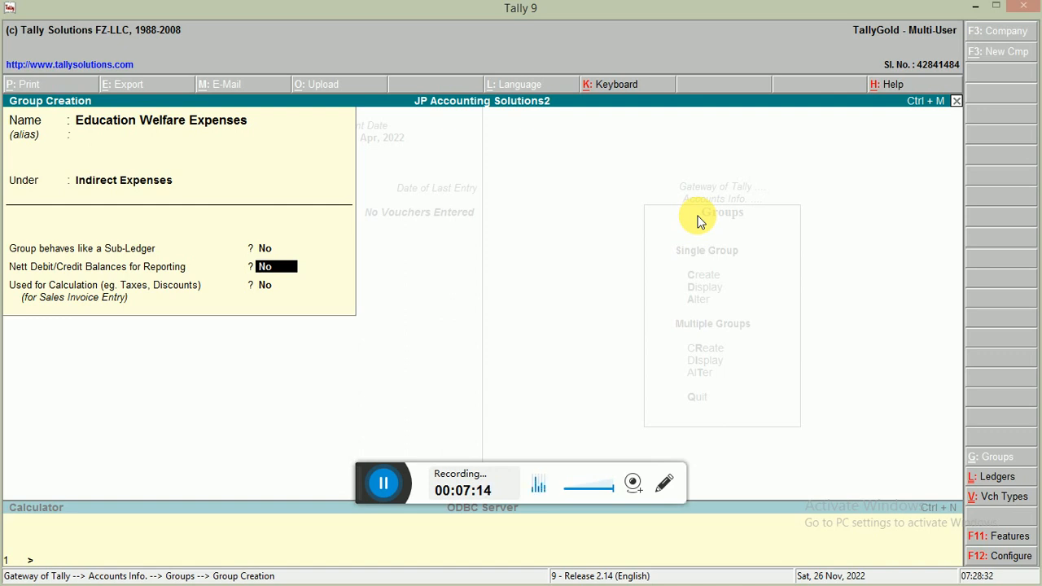
{"action": "key", "text": "Return"}
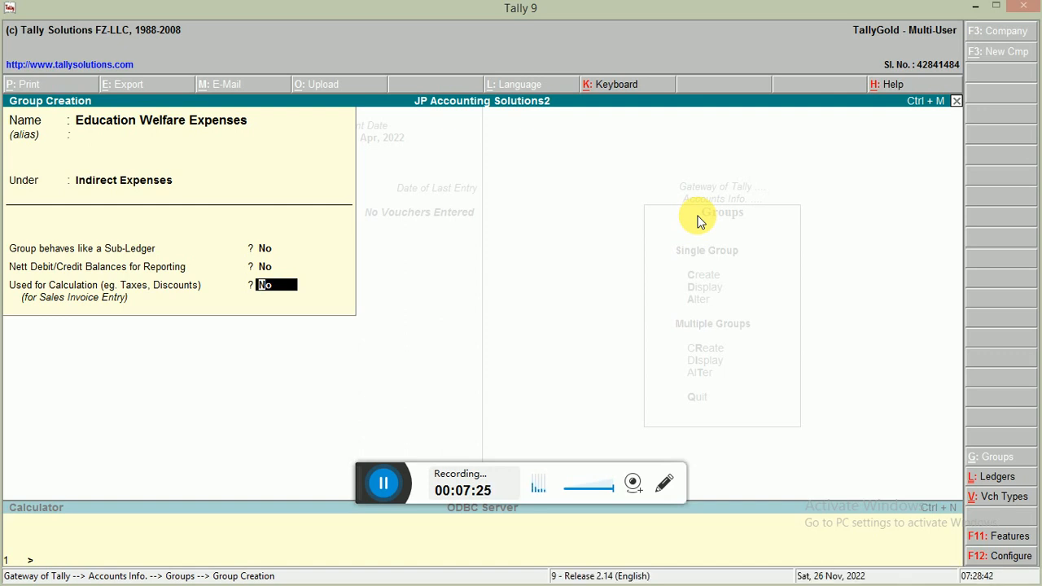
{"action": "key", "text": "Return"}
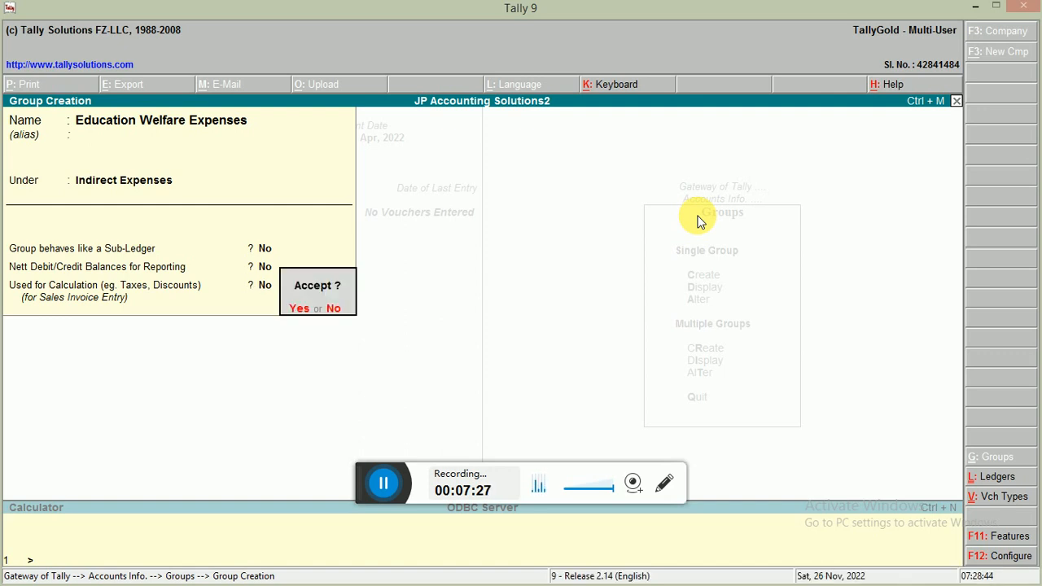
{"action": "key", "text": "Return"}
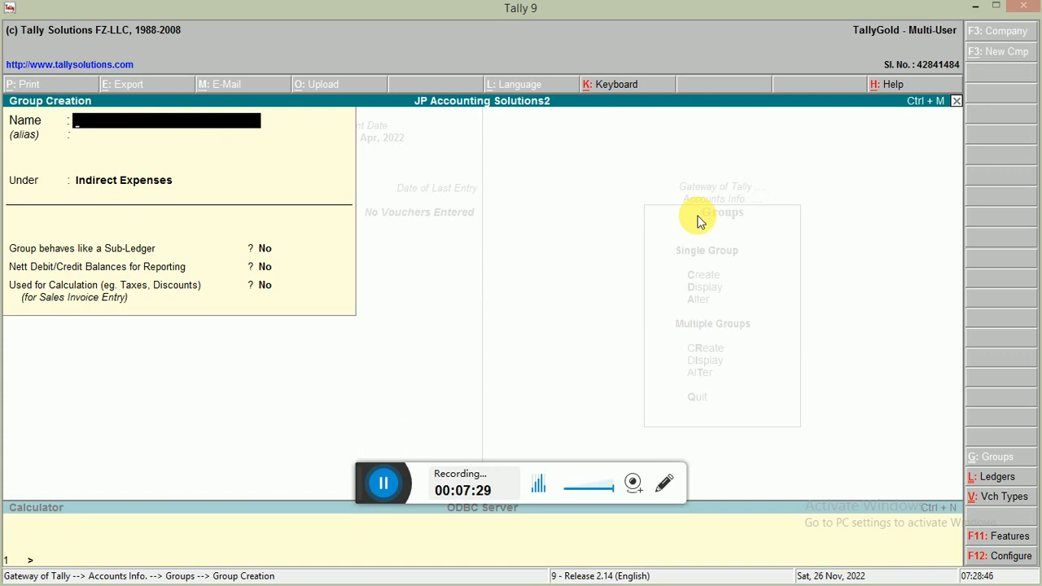
{"action": "key", "text": "Escape"}
{"action": "key", "text": "Return"}
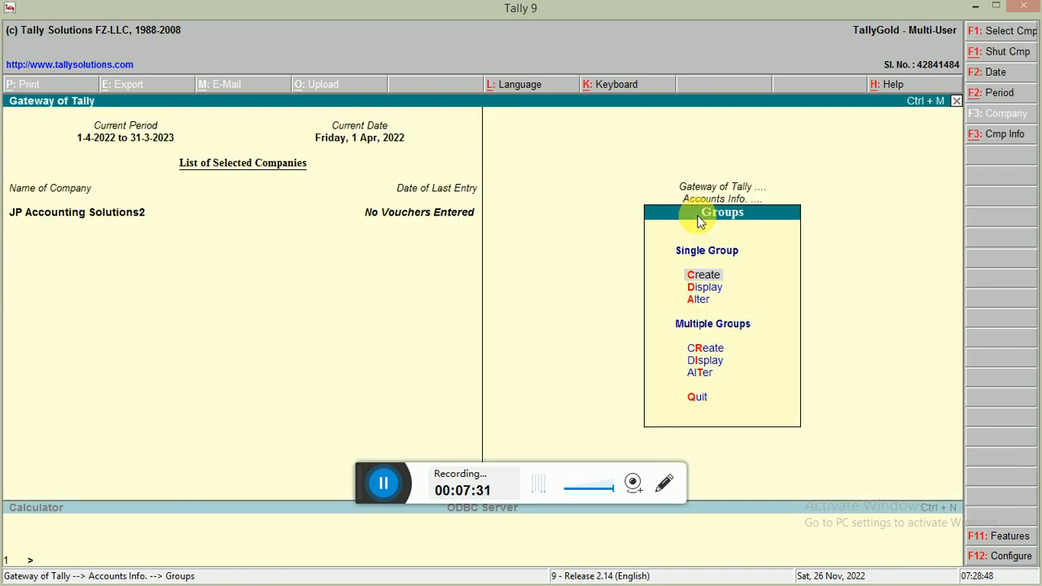
- Open the Create form for multiple groups
{"action": "key", "text": "Down"}
{"action": "key", "text": "Down"}
{"action": "key", "text": "Up"}
{"action": "key", "text": "Up"}
{"action": "key", "text": "Up"}
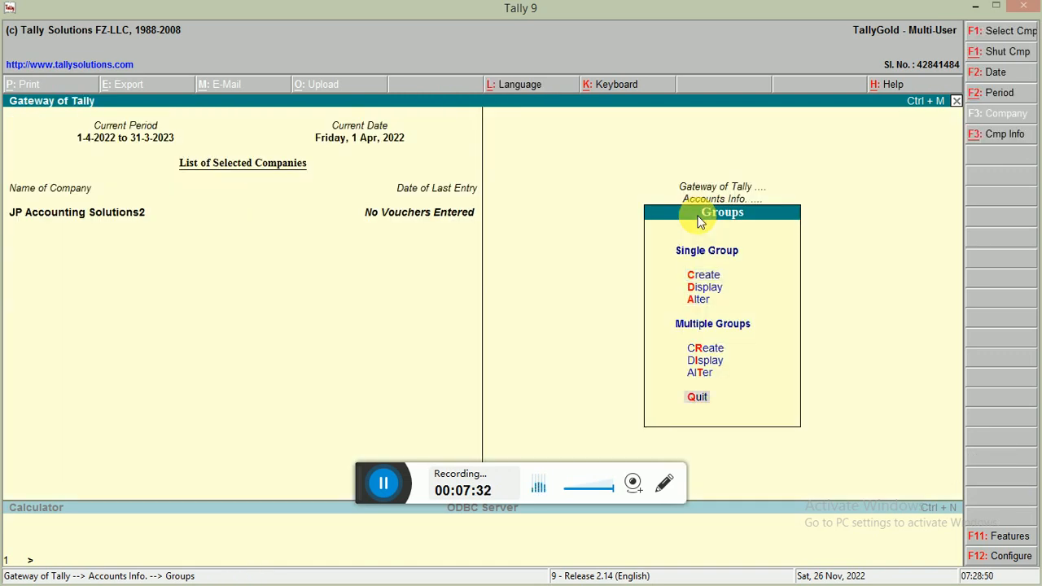
{"action": "key", "text": "Down"}
{"action": "key", "text": "Down"}
{"action": "key", "text": "Down"}
{"action": "key", "text": "Up"}
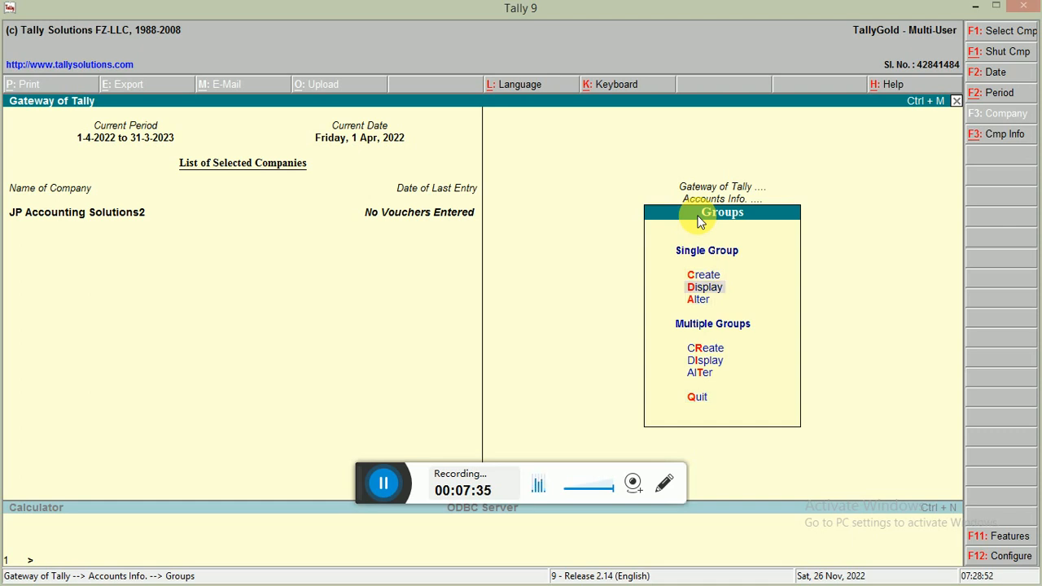
{"action": "key", "text": "Down"}
{"action": "key", "text": "Down"}
{"action": "key", "text": "Up"}
{"action": "key", "text": "Down"}
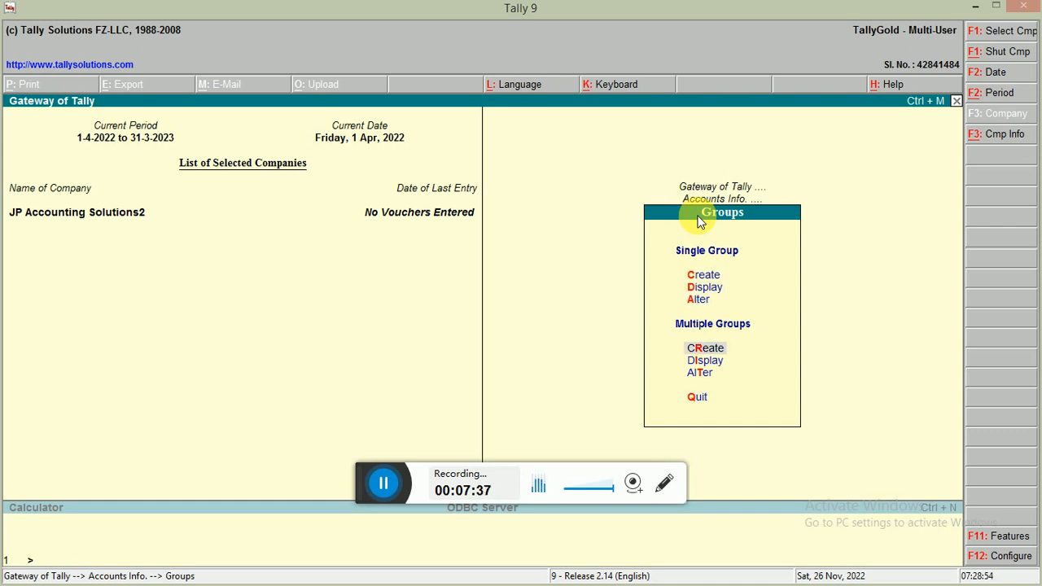
{"action": "key", "text": "Return"}
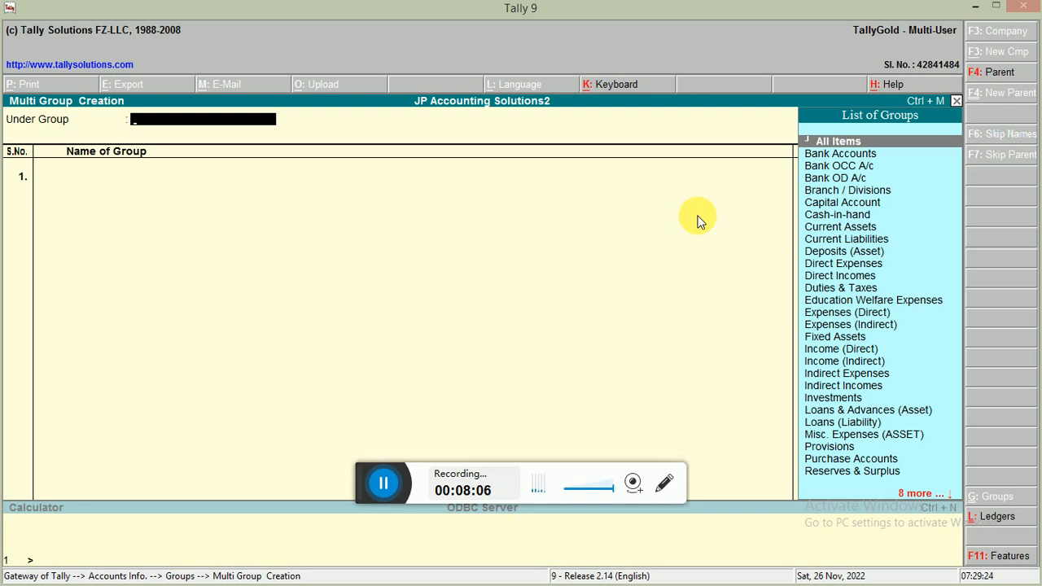
- Leave the Multi Group Creation form and look through the available options for single and multiple groups
{"action": "key", "text": "Escape"}
{"action": "key", "text": "Return"}
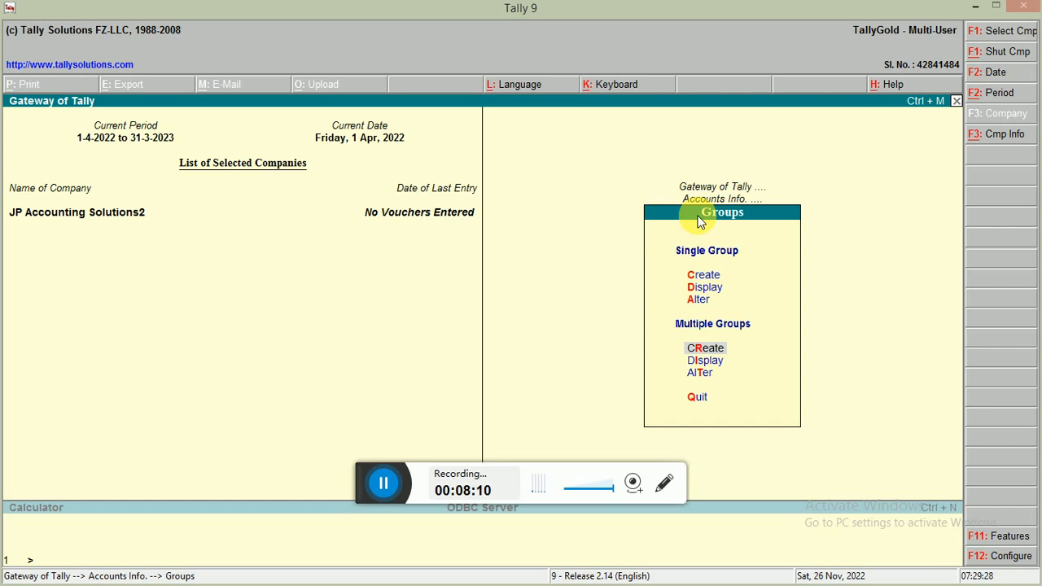
{"action": "key", "text": "Down"}
{"action": "key", "text": "Down"}
{"action": "key", "text": "Up"}
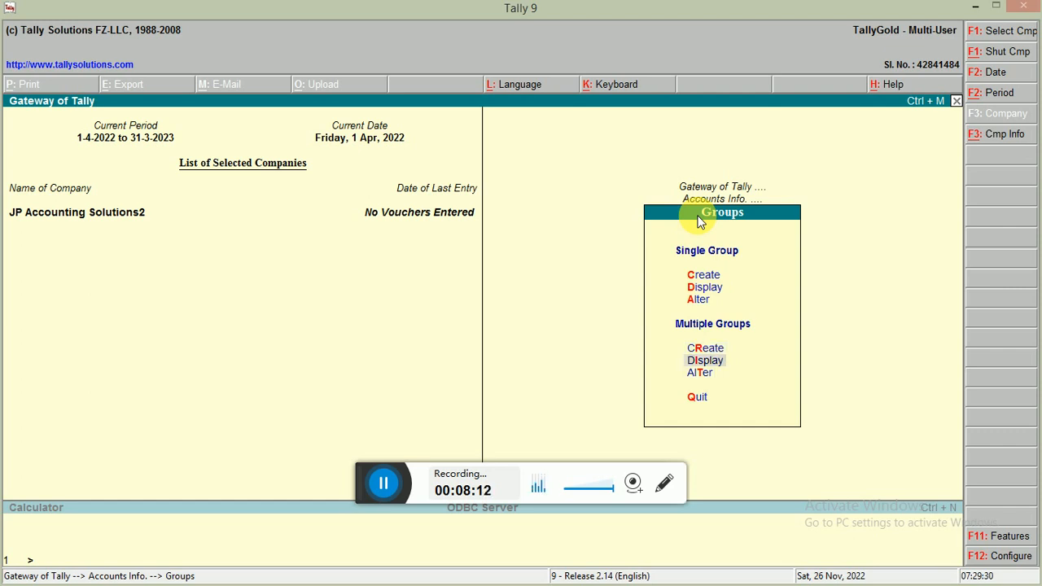
{"action": "key", "text": "Up"}
{"action": "key", "text": "Up"}
{"action": "key", "text": "Up"}
{"action": "key", "text": "Up"}
{"action": "key", "text": "Up"}
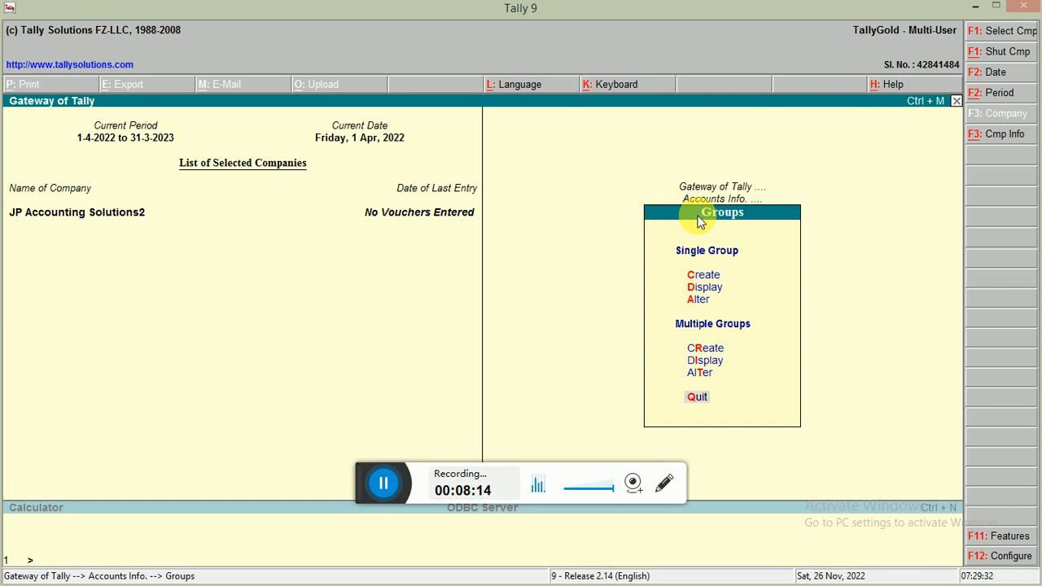
{"action": "key", "text": "Down"}
{"action": "key", "text": "Down"}
{"action": "key", "text": "Down"}
{"action": "key", "text": "Down"}
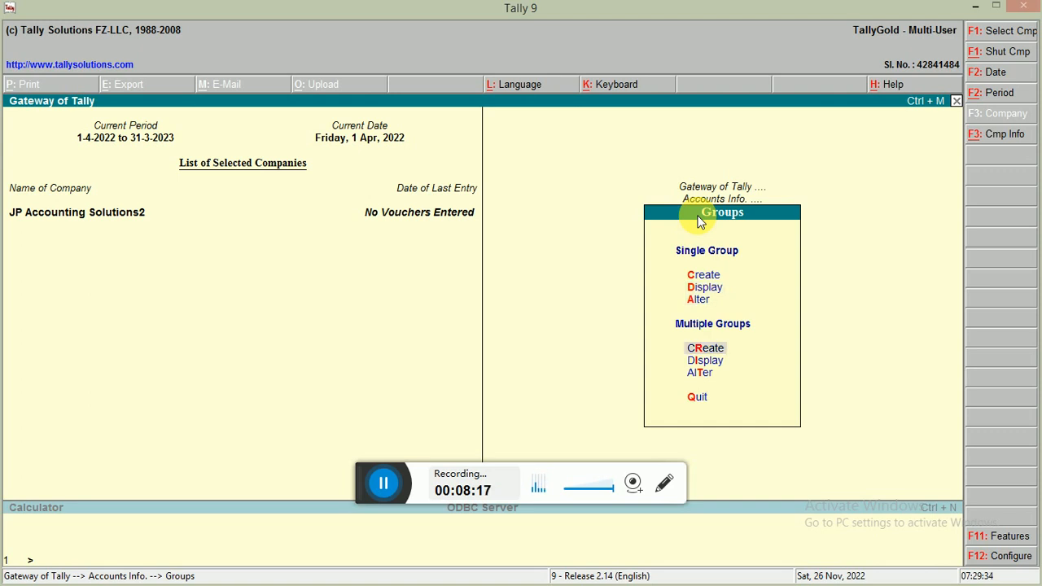
- Return to Accounts Info. and open the Ledgers options
{"action": "key", "text": "Escape"}
{"action": "key", "text": "Down"}
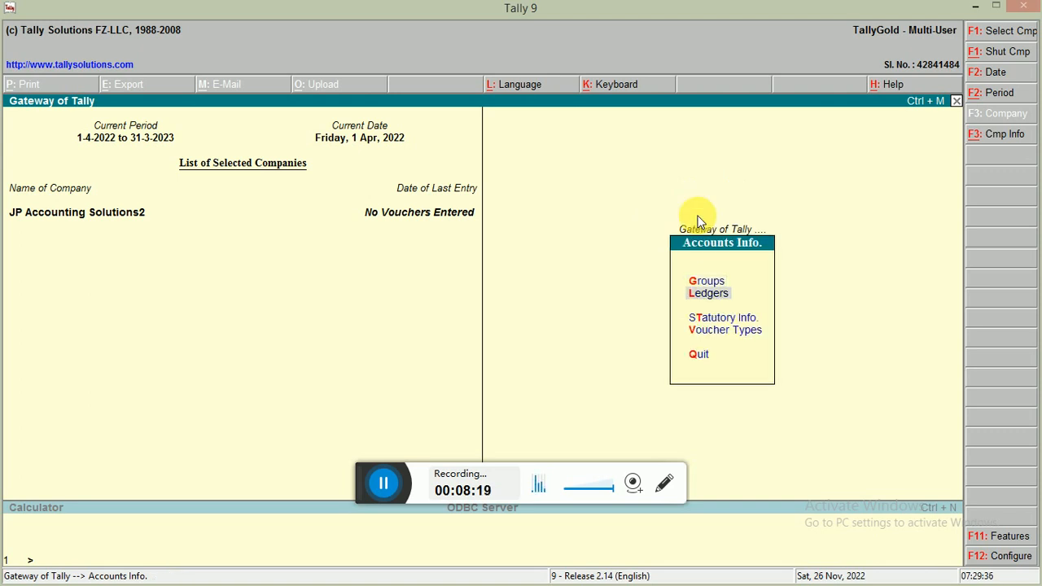
{"action": "key", "text": "Up"}
{"action": "key", "text": "Down"}
{"action": "key", "text": "Down"}
{"action": "key", "text": "Up"}
{"action": "key", "text": "Return"}
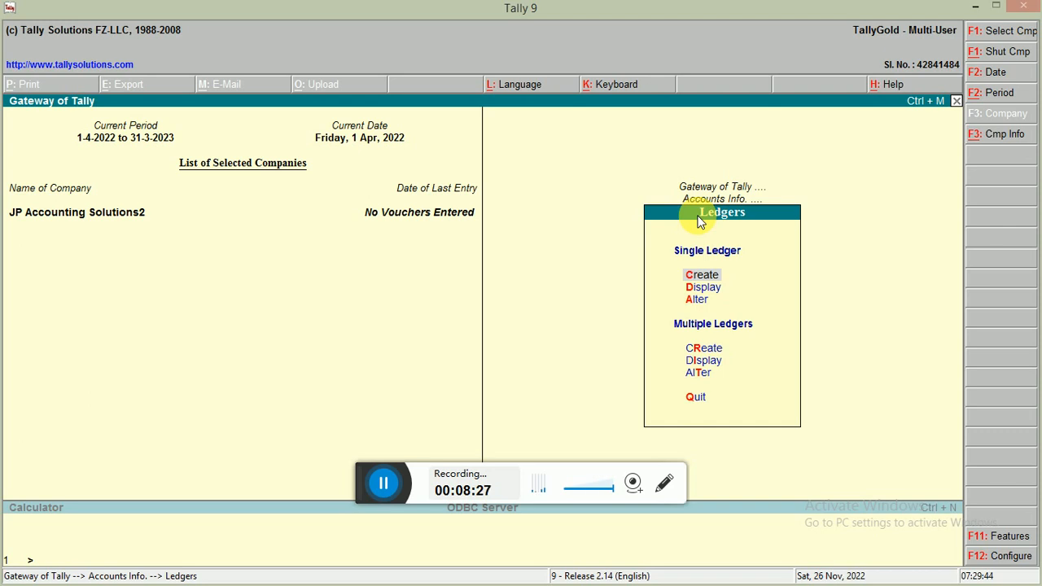
- Look through the Create, Display and Alter options for single and multiple ledgers
{"action": "key", "text": "Up"}
{"action": "key", "text": "Up"}
{"action": "key", "text": "Up"}
{"action": "key", "text": "Up"}
{"action": "key", "text": "Up"}
{"action": "key", "text": "Up"}
{"action": "key", "text": "Up"}
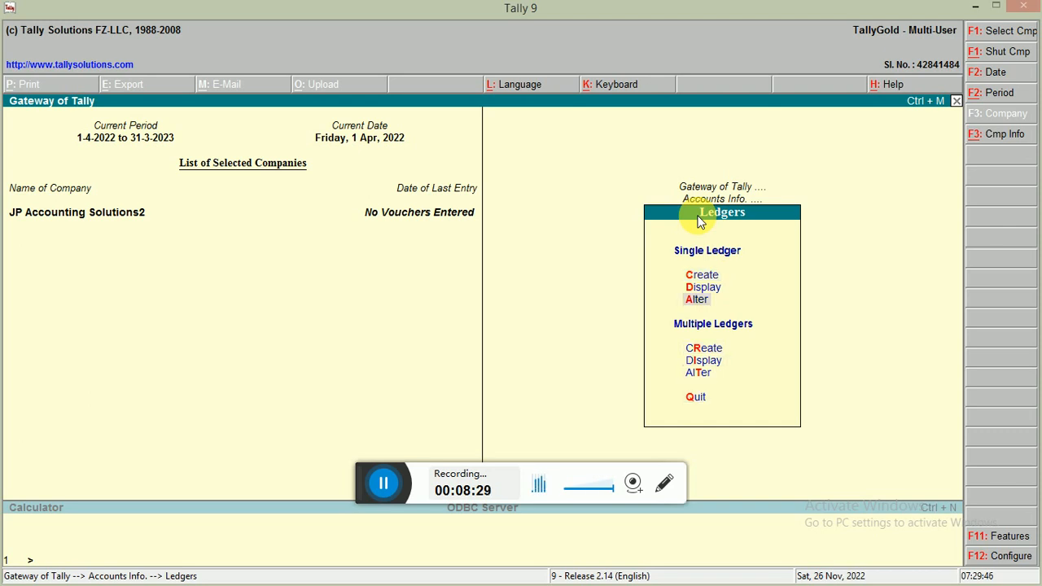
{"action": "key", "text": "Down"}
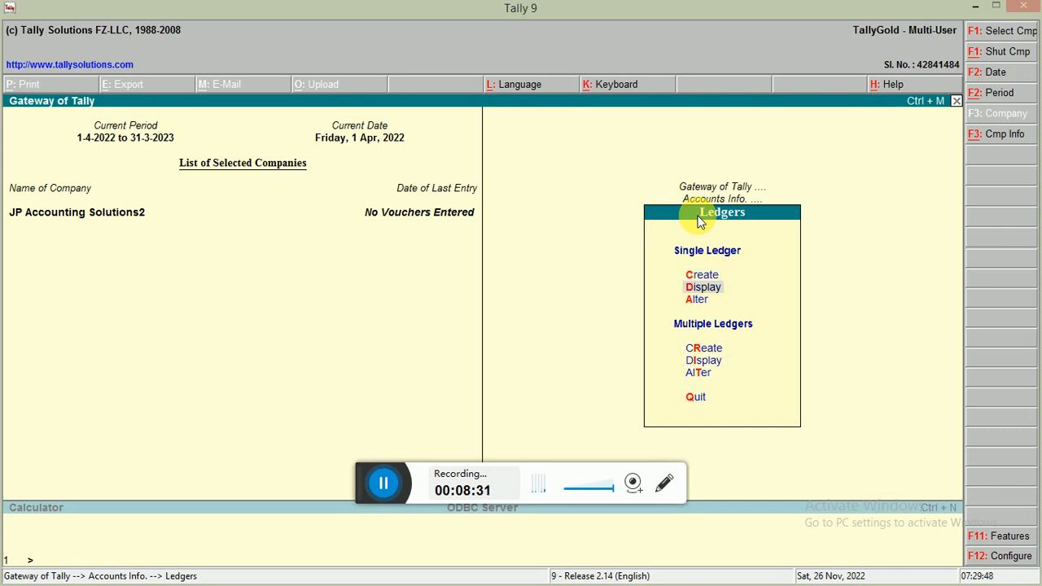
{"action": "key", "text": "Up"}
{"action": "key", "text": "Down"}
{"action": "key", "text": "Down"}
{"action": "key", "text": "Down"}
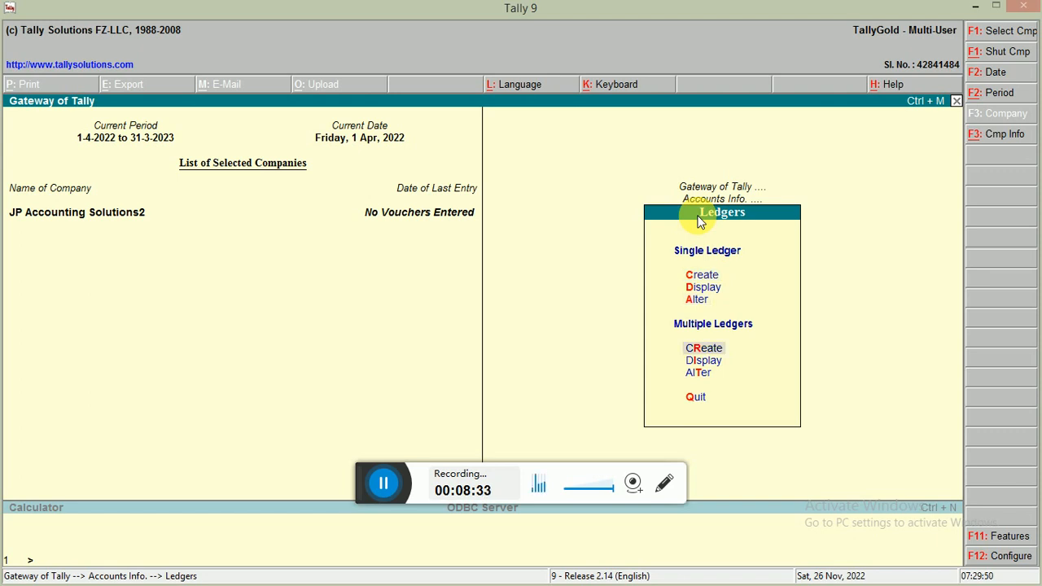
{"action": "key", "text": "Up"}
{"action": "key", "text": "Up"}
{"action": "key", "text": "Up"}
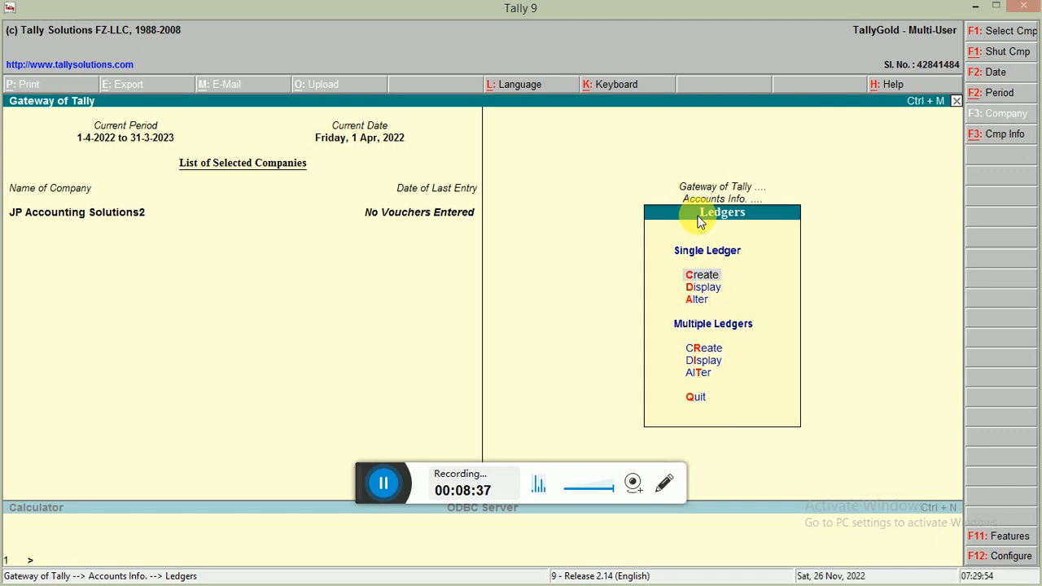
{"action": "key", "text": "Down"}
{"action": "key", "text": "Down"}
{"action": "key", "text": "Down"}
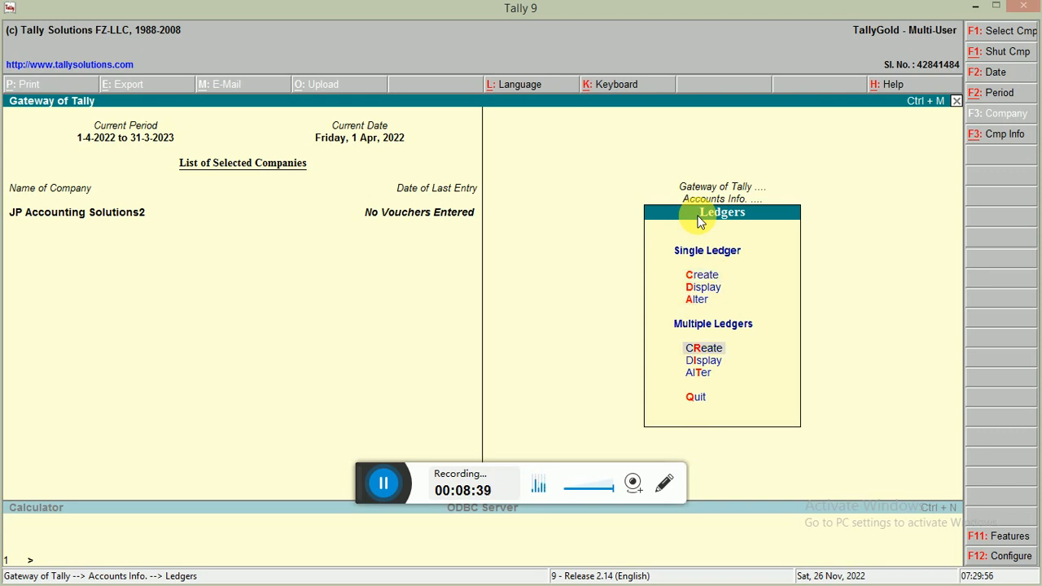
{"action": "key", "text": "Down"}
{"action": "key", "text": "Up"}
{"action": "key", "text": "Up"}
{"action": "key", "text": "Up"}
{"action": "key", "text": "Up"}
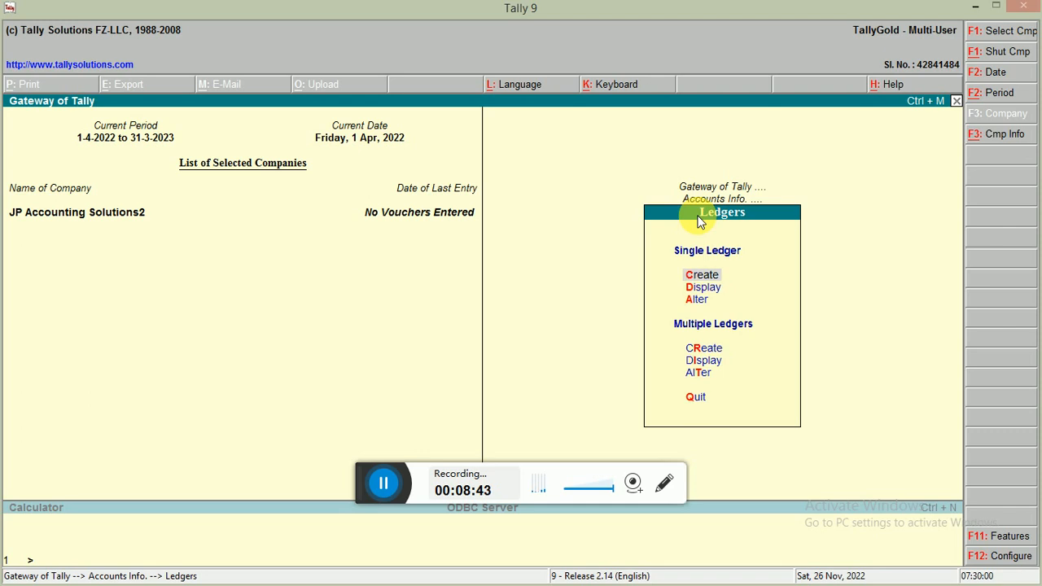
- Start a new single ledger named Salary and Wages Paid to Staff, leaving the alias blank
{"action": "key", "text": "Return"}
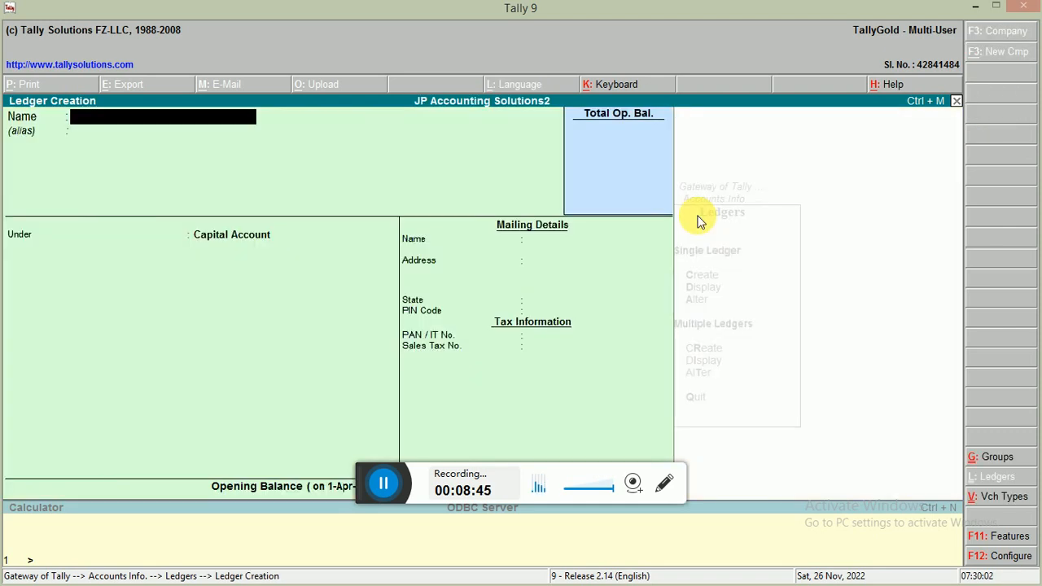
{"action": "type", "text": "Salary and Wa"}
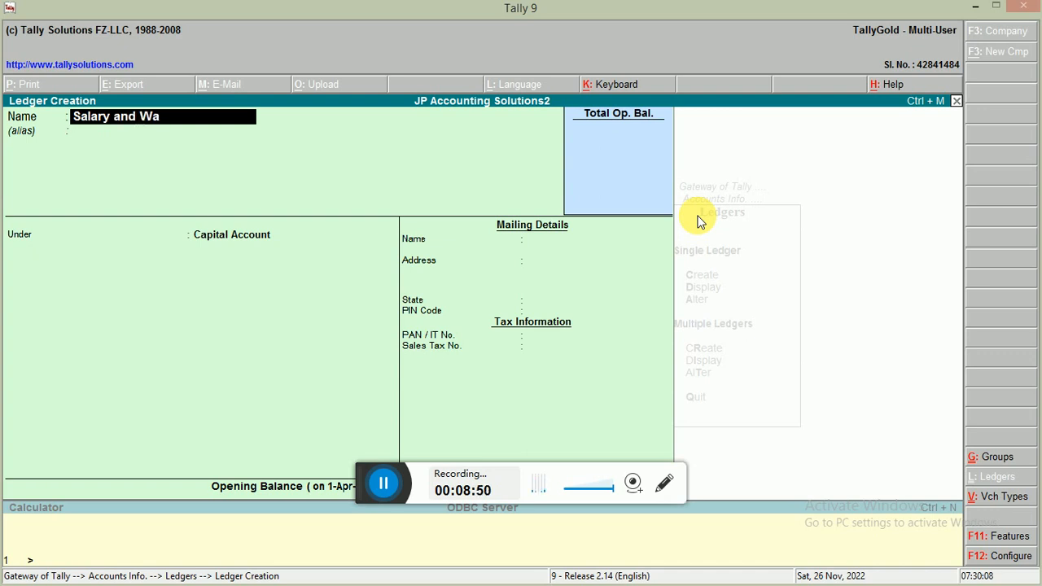
{"action": "type", "text": "ges Paid to "}
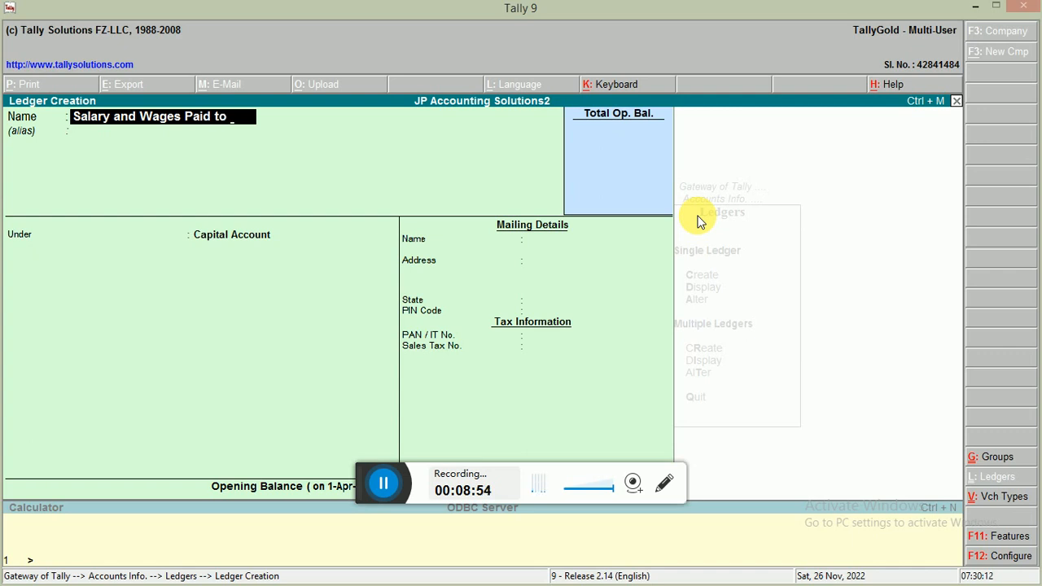
{"action": "type", "text": "Staff"}
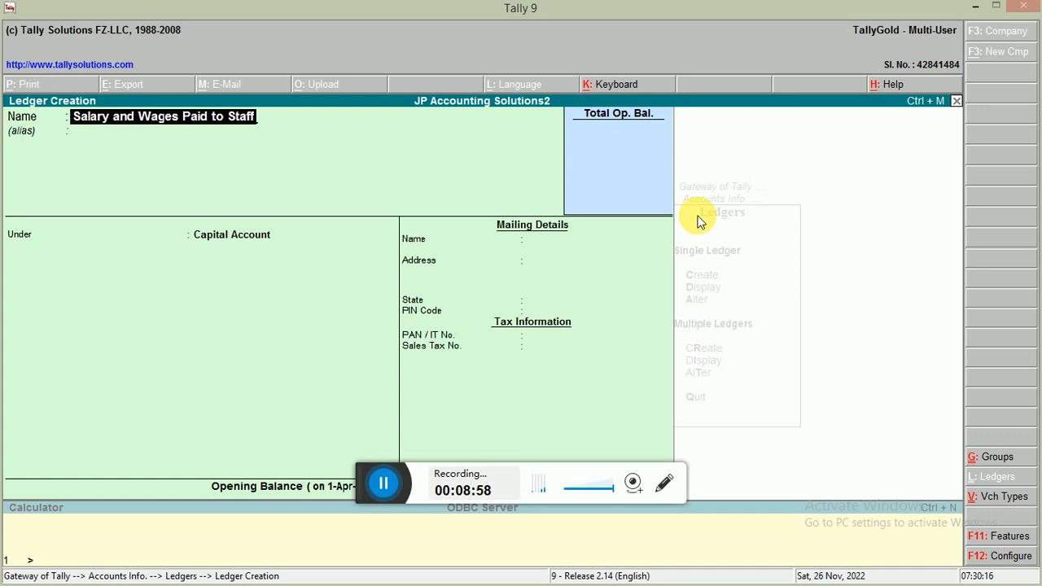
{"action": "key", "text": "Return"}
{"action": "key", "text": "Return"}
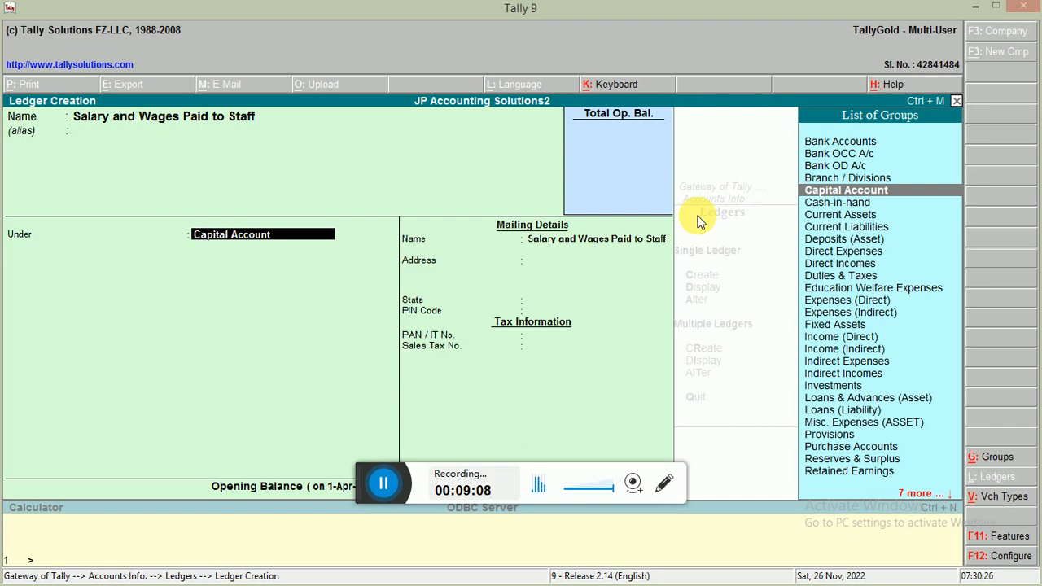
- Look through the whole List of Groups, from Bank Accounts to Unsecured Loans, for the new ledger's parent group
{"action": "key", "text": "Up"}
{"action": "key", "text": "Up"}
{"action": "key", "text": "Up"}
{"action": "key", "text": "Up"}
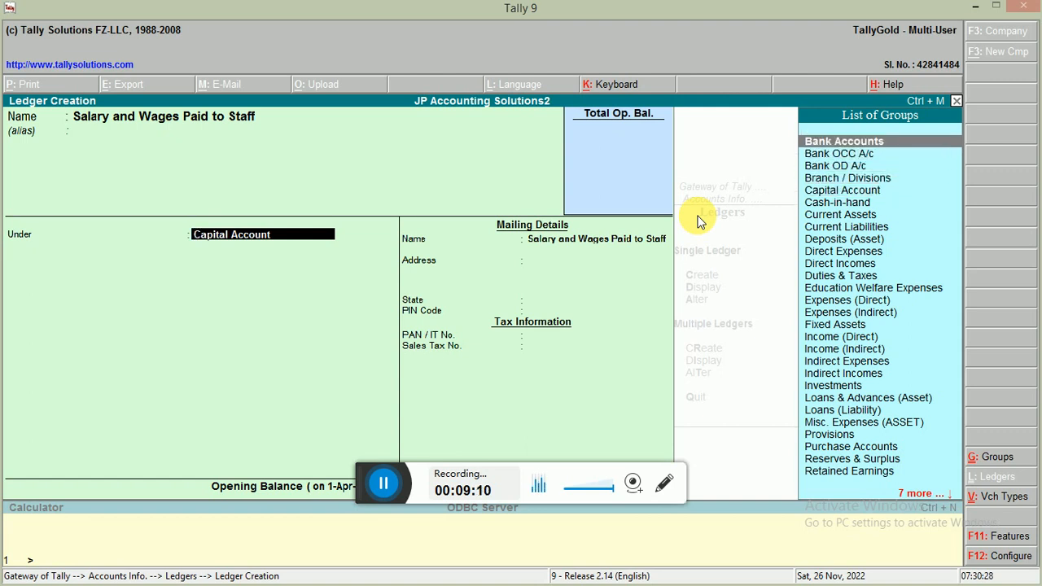
{"action": "key", "text": "Down"}
{"action": "key", "text": "Down"}
{"action": "key", "text": "Down"}
{"action": "key", "text": "Down"}
{"action": "key", "text": "Down"}
{"action": "key", "text": "Down"}
{"action": "key", "text": "Down"}
{"action": "key", "text": "Down"}
{"action": "key", "text": "Down"}
{"action": "key", "text": "Down"}
{"action": "key", "text": "Down"}
{"action": "key", "text": "Down"}
{"action": "key", "text": "Down"}
{"action": "key", "text": "Down"}
{"action": "key", "text": "Down"}
{"action": "key", "text": "Down"}
{"action": "key", "text": "Down"}
{"action": "key", "text": "Down"}
{"action": "key", "text": "Down"}
{"action": "key", "text": "Down"}
{"action": "key", "text": "Down"}
{"action": "key", "text": "Down"}
{"action": "key", "text": "Down"}
{"action": "key", "text": "Down"}
{"action": "key", "text": "Down"}
{"action": "key", "text": "Down"}
{"action": "key", "text": "Down"}
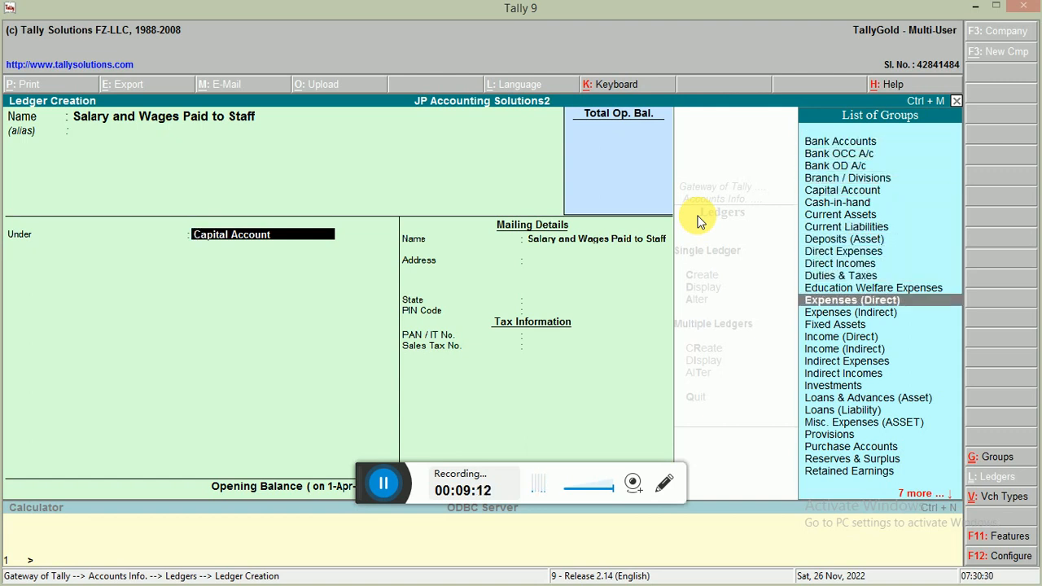
{"action": "key", "text": "Up"}
{"action": "key", "text": "Up"}
{"action": "key", "text": "Up"}
{"action": "key", "text": "Up"}
{"action": "key", "text": "Up"}
{"action": "key", "text": "Up"}
{"action": "key", "text": "Up"}
{"action": "key", "text": "Up"}
{"action": "key", "text": "Up"}
{"action": "key", "text": "Up"}
{"action": "key", "text": "Up"}
{"action": "key", "text": "Up"}
{"action": "key", "text": "Up"}
{"action": "key", "text": "Up"}
{"action": "key", "text": "Up"}
{"action": "key", "text": "Up"}
{"action": "key", "text": "Up"}
{"action": "key", "text": "Up"}
{"action": "key", "text": "Up"}
{"action": "key", "text": "Up"}
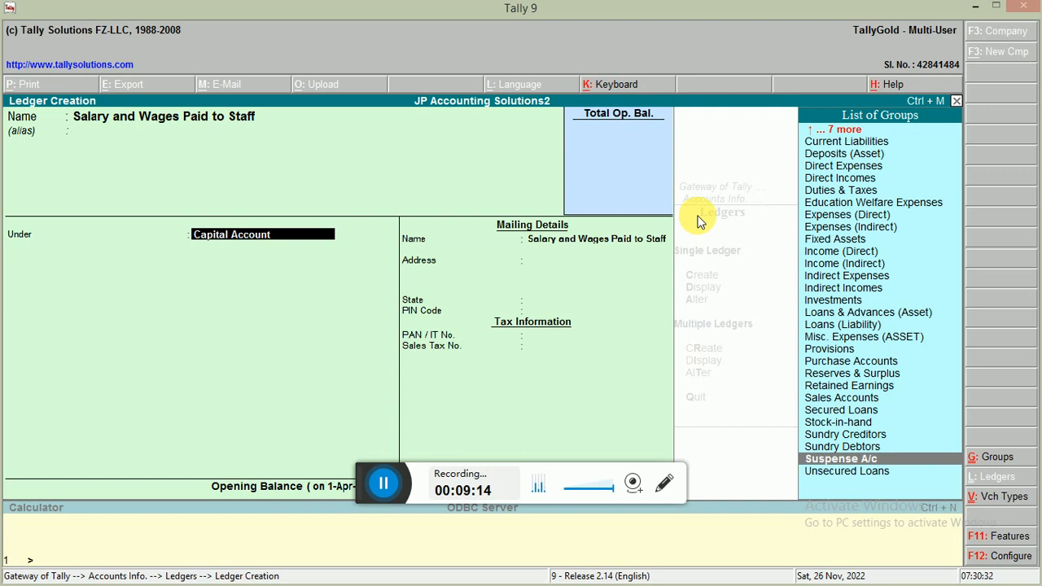
{"action": "key", "text": "Up"}
{"action": "key", "text": "Up"}
{"action": "key", "text": "Up"}
{"action": "key", "text": "Up"}
{"action": "key", "text": "Down"}
{"action": "key", "text": "Down"}
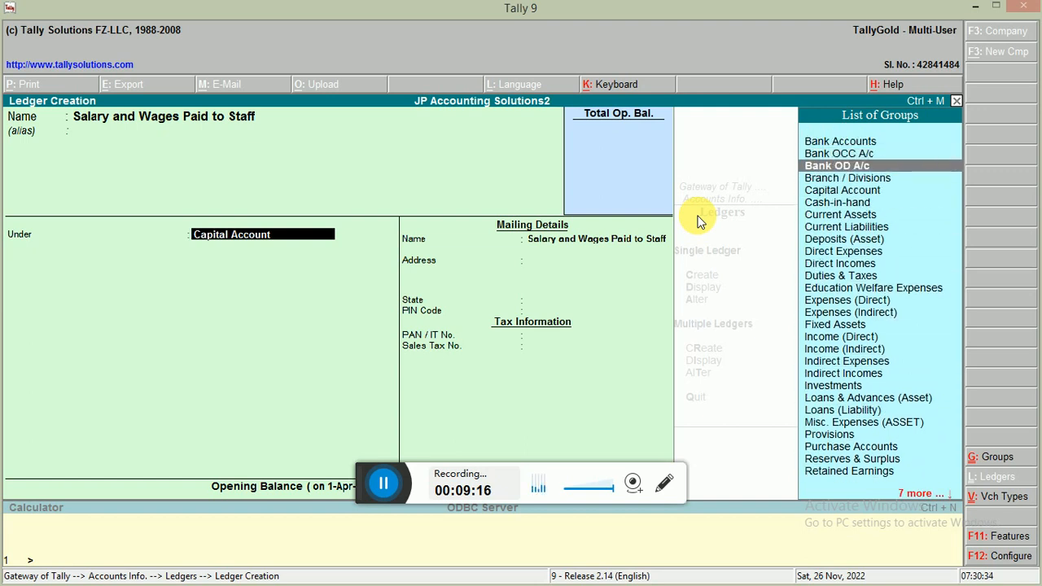
{"action": "key", "text": "Down"}
{"action": "key", "text": "Down"}
{"action": "key", "text": "Down"}
{"action": "key", "text": "Down"}
{"action": "key", "text": "Up"}
{"action": "key", "text": "Up"}
{"action": "key", "text": "Up"}
{"action": "key", "text": "Up"}
{"action": "key", "text": "Up"}
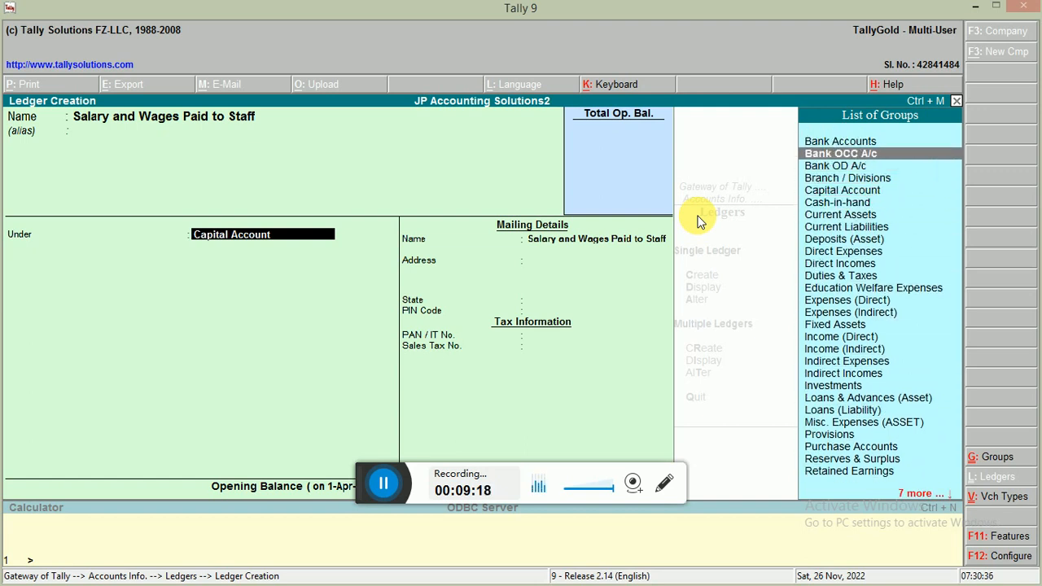
{"action": "key", "text": "Up"}
{"action": "key", "text": "Down"}
{"action": "key", "text": "Down"}
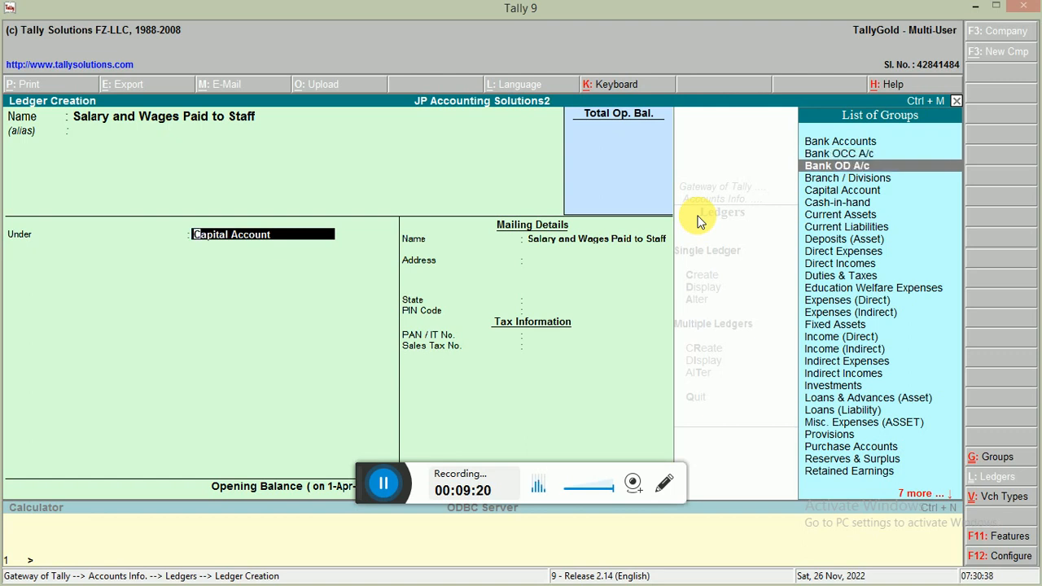
{"action": "key", "text": "Down"}
{"action": "key", "text": "Down"}
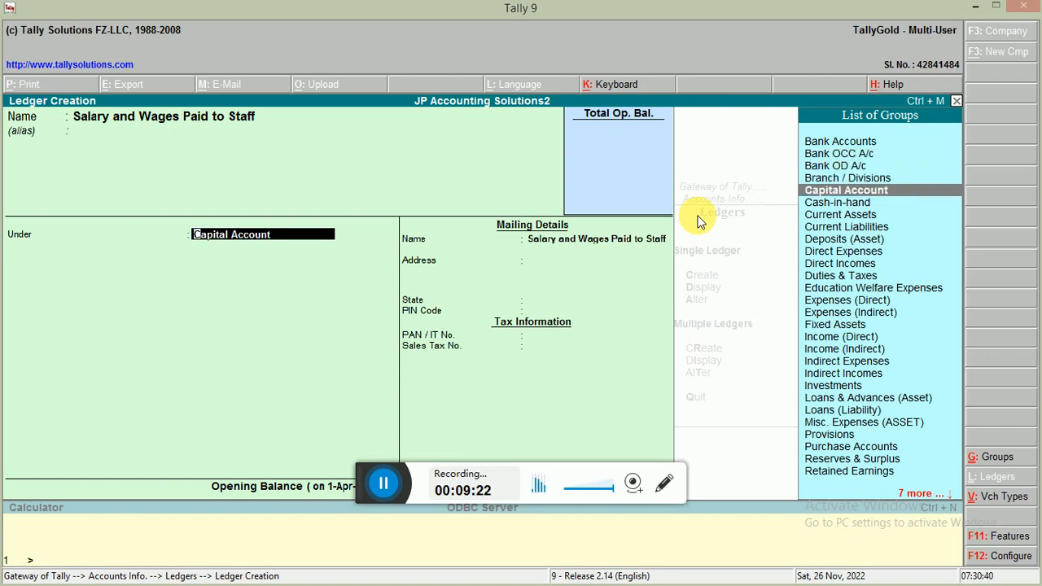
- Place the Salary and Wages Paid to Staff ledger under Expenses (Direct) and save it
{"action": "key", "text": "Down"}
{"action": "key", "text": "Down"}
{"action": "key", "text": "Down"}
{"action": "key", "text": "Down"}
{"action": "key", "text": "Down"}
{"action": "key", "text": "Down"}
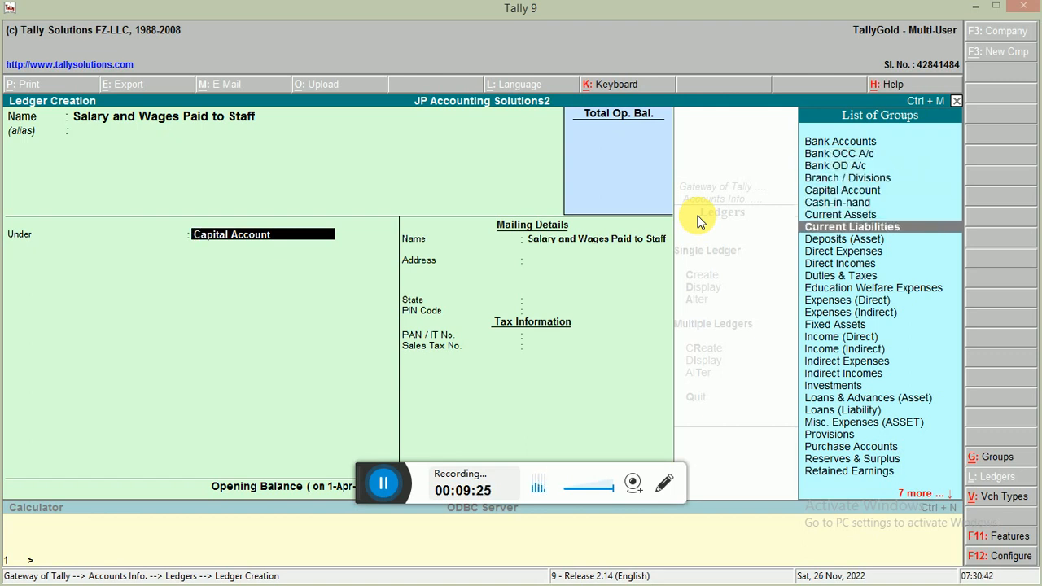
{"action": "key", "text": "Down"}
{"action": "key", "text": "Down"}
{"action": "key", "text": "Down"}
{"action": "key", "text": "Down"}
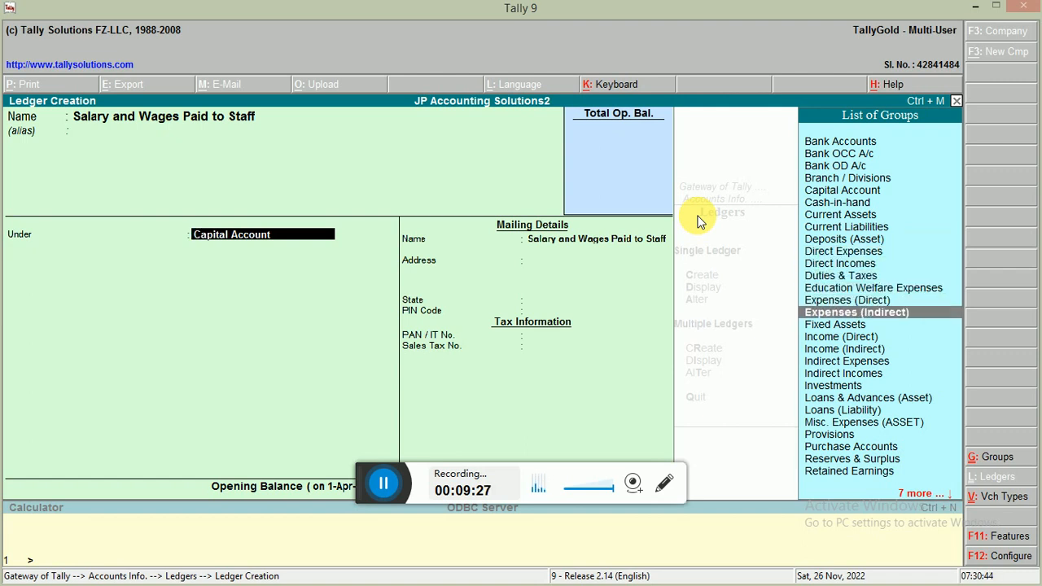
{"action": "key", "text": "Up"}
{"action": "key", "text": "Up"}
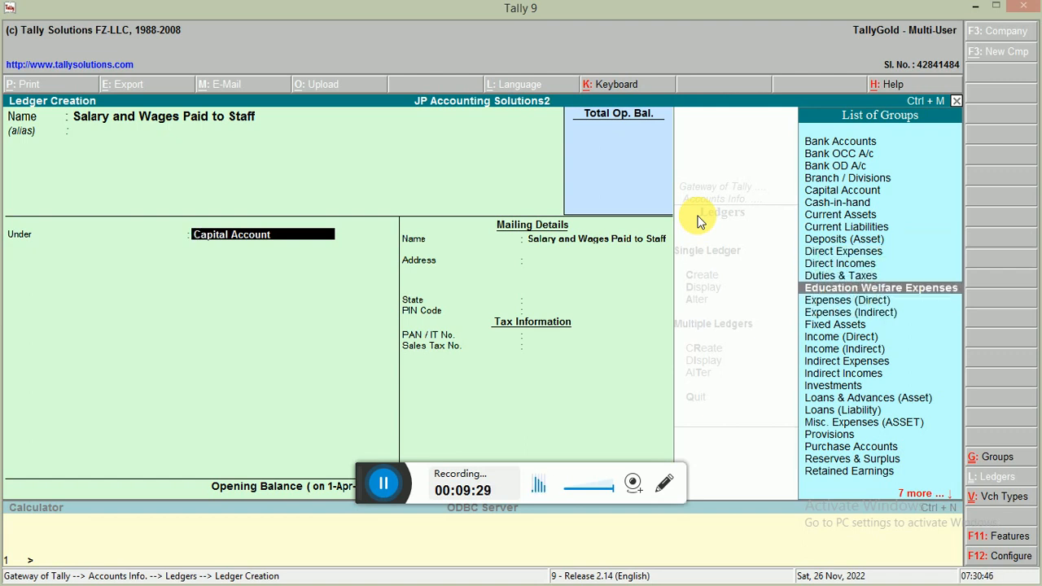
{"action": "key", "text": "Down"}
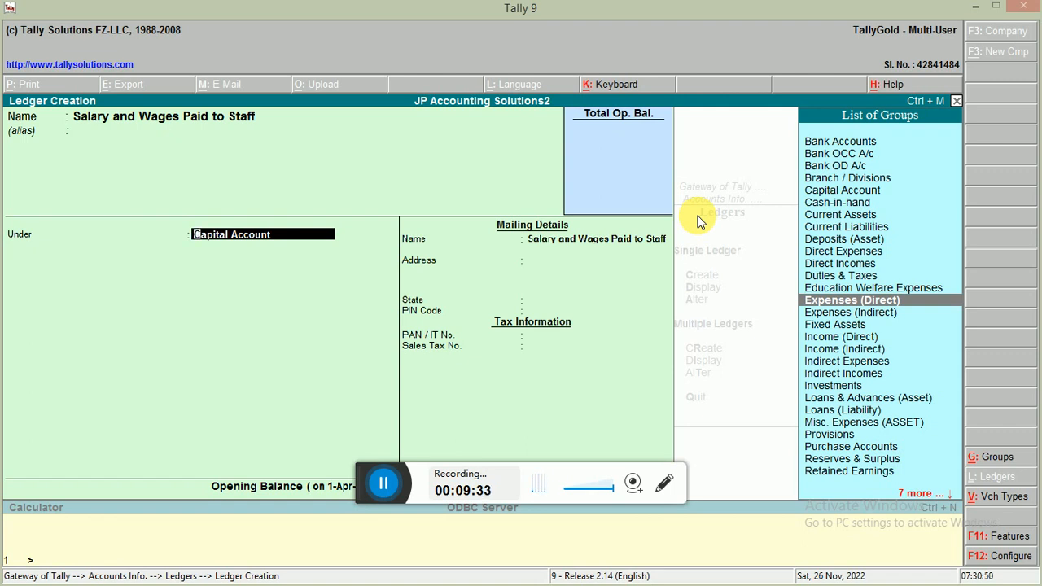
{"action": "key", "text": "Return"}
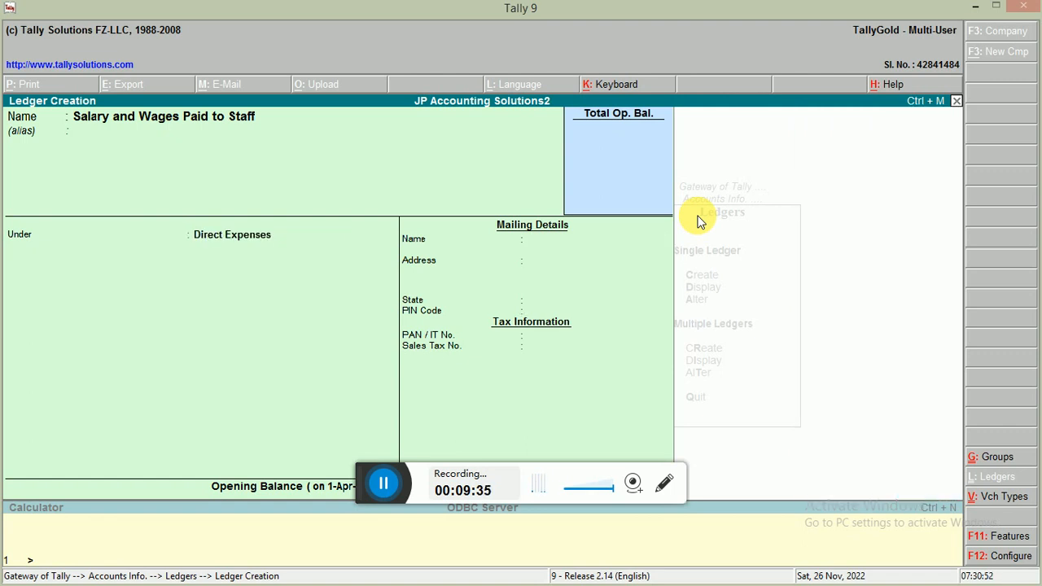
{"action": "key", "text": "Return"}
{"action": "key", "text": "Return"}
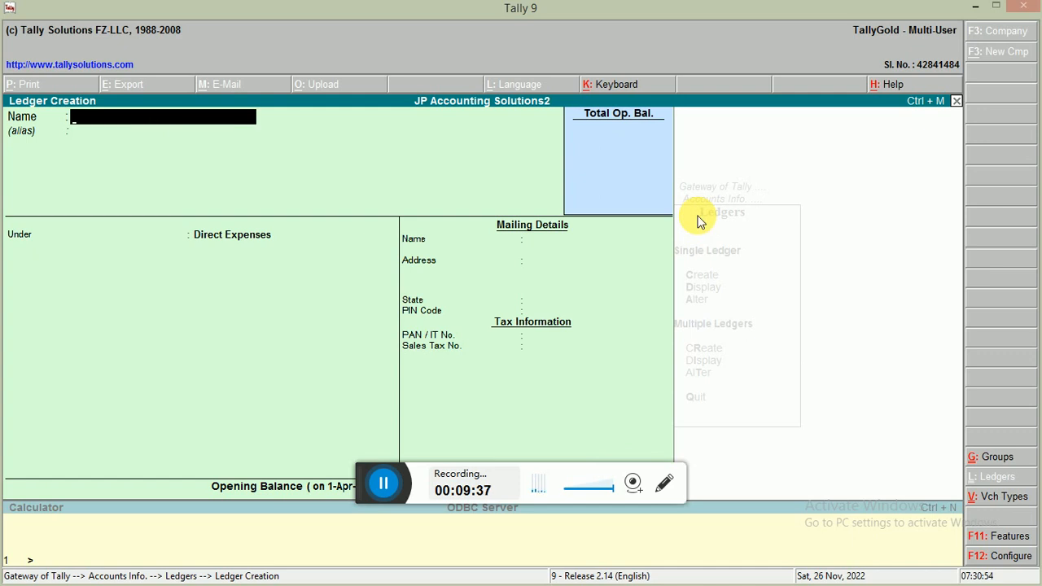
- Leave the blank Ledger Creation form and go back to the main Gateway of Tally
{"action": "key", "text": "Escape"}
{"action": "key", "text": "Return"}
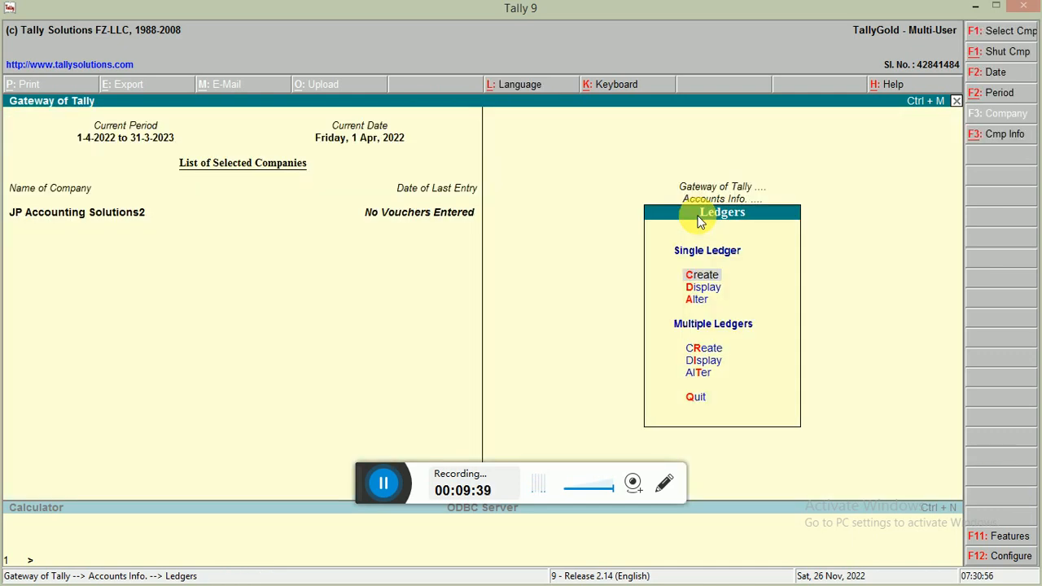
{"action": "key", "text": "Escape"}
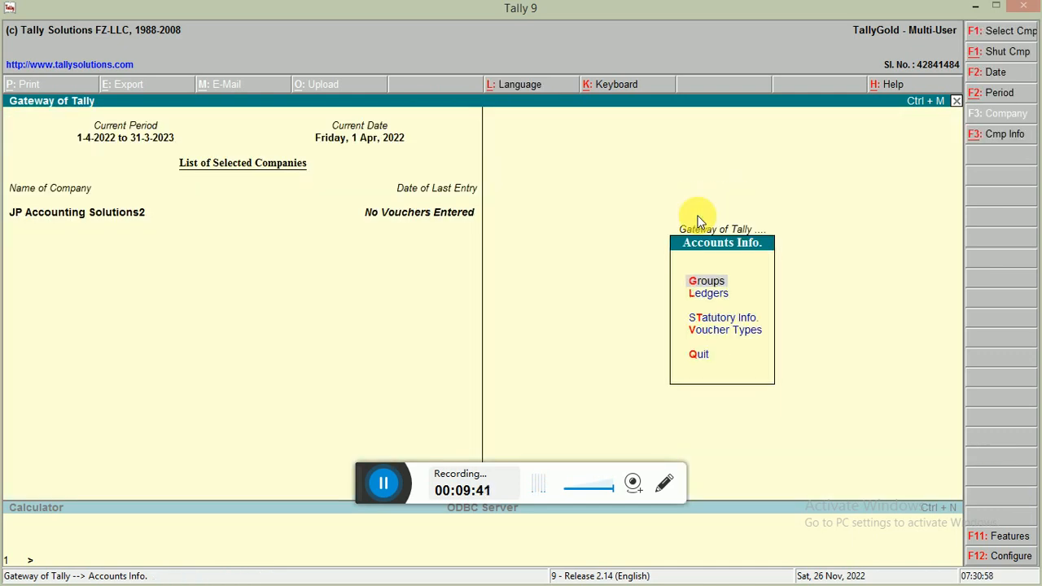
{"action": "key", "text": "Escape"}
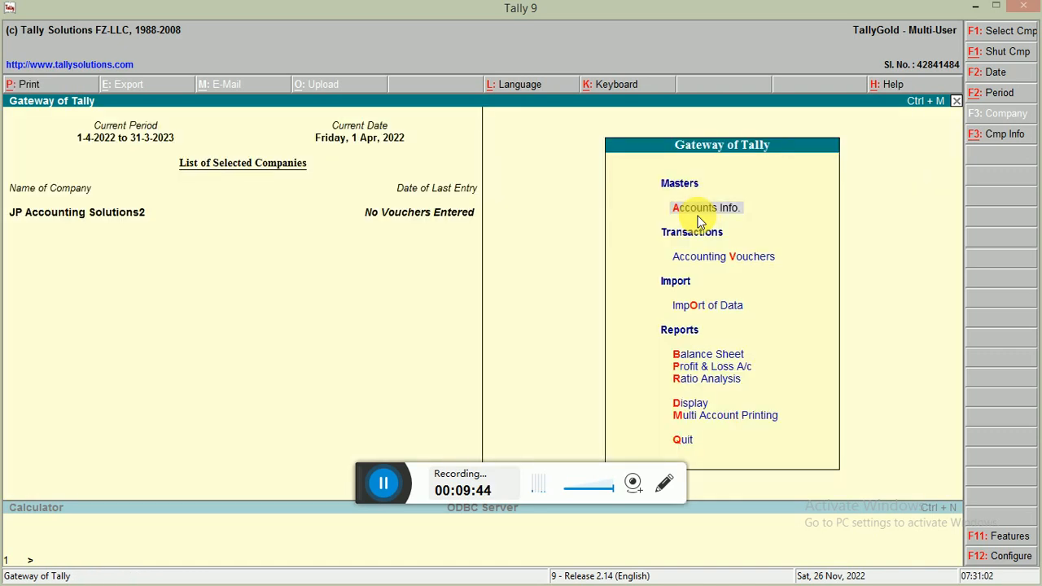
{"action": "key", "text": "Down"}
{"action": "key", "text": "Down"}
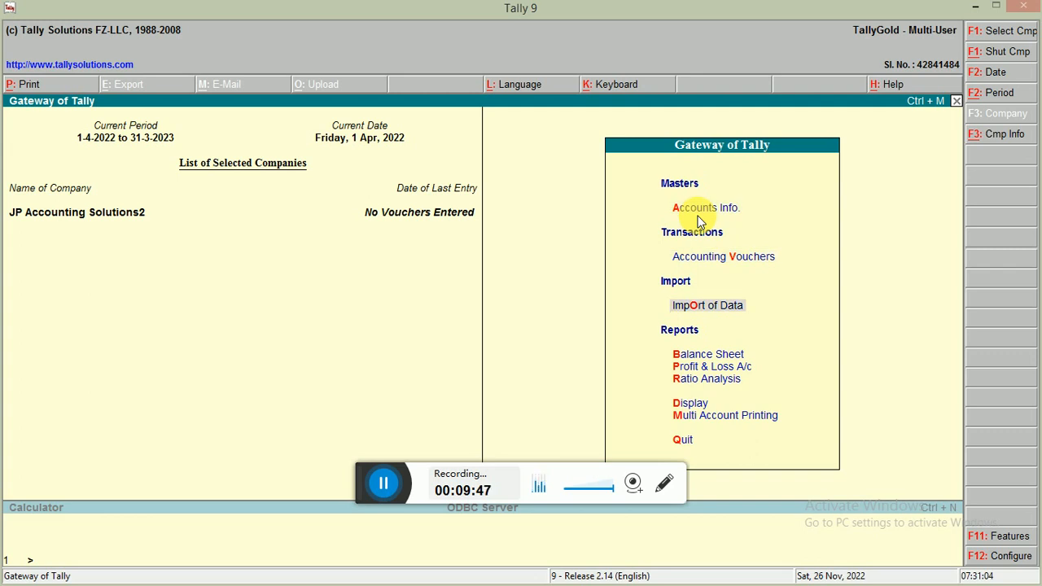
{"action": "key", "text": "Up"}
{"action": "key", "text": "Up"}
{"action": "key", "text": "Up"}
{"action": "key", "text": "Down"}
{"action": "key", "text": "Up"}
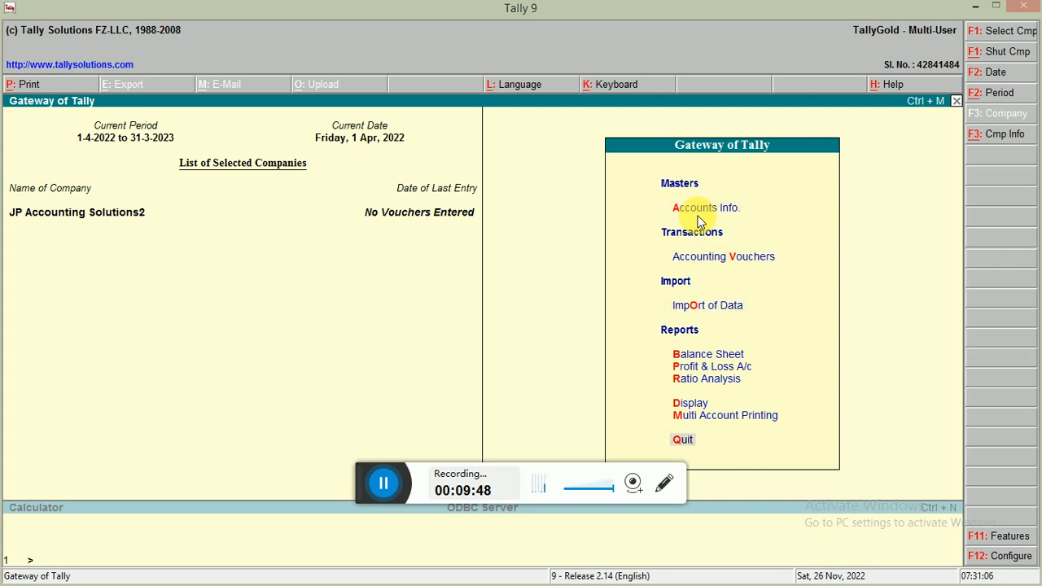
{"action": "key", "text": "Down"}
{"action": "key", "text": "Down"}
{"action": "key", "text": "Return"}
{"action": "key", "text": "Escape"}
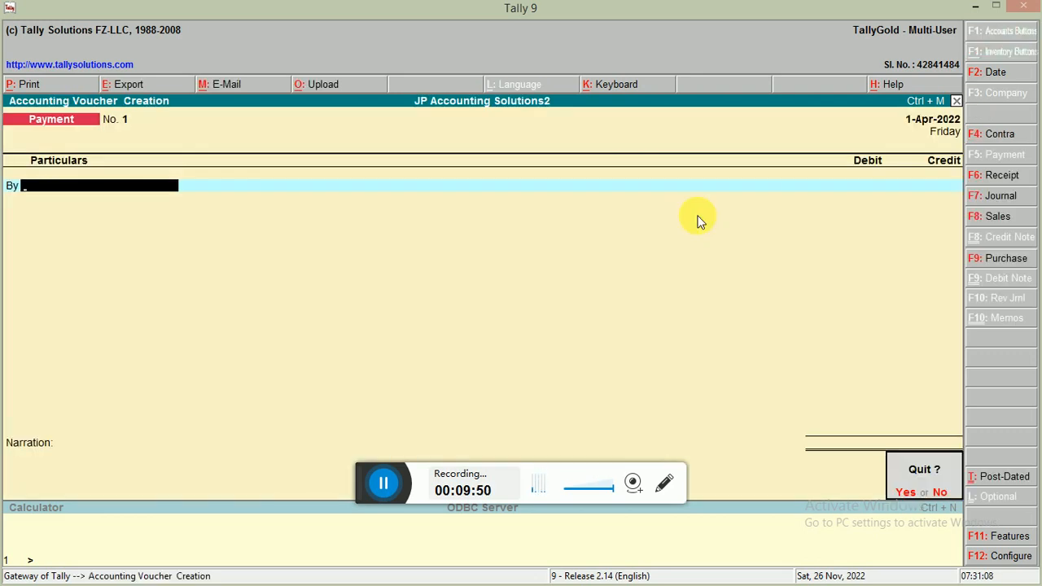
{"action": "key", "text": "Return"}
- View the blank State Creation form under Statutory Info. in Accounts Info., and return to Statutory Master without creating a state
{"action": "key", "text": "Return"}
{"action": "key", "text": "Down"}
{"action": "key", "text": "Down"}
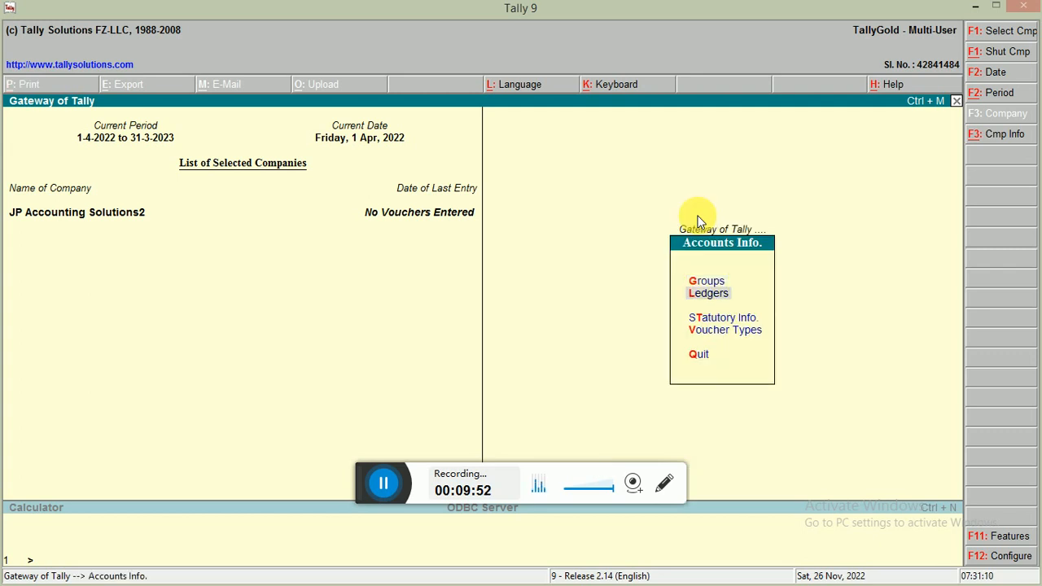
{"action": "key", "text": "Return"}
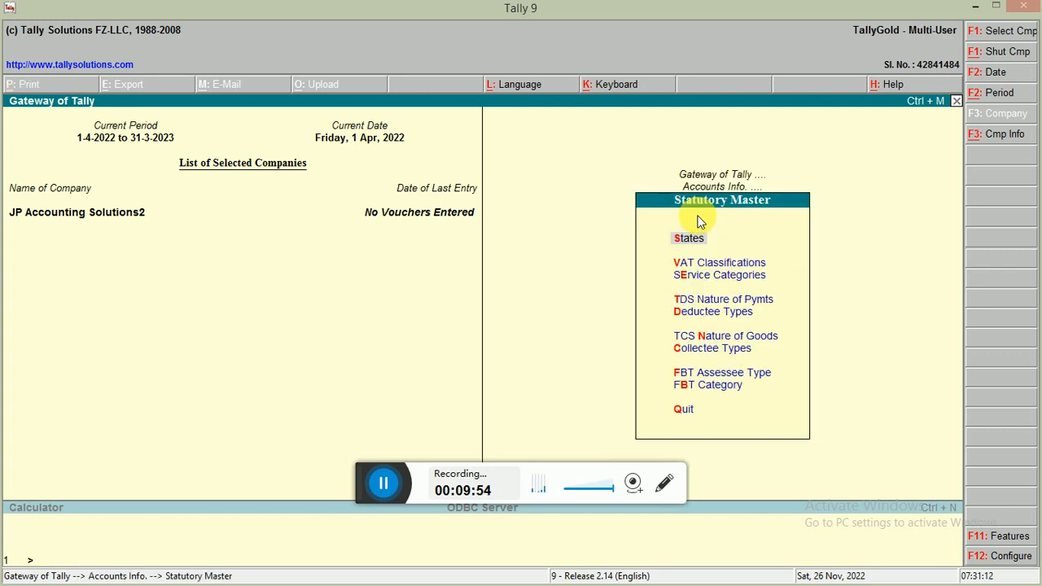
{"action": "key", "text": "Return"}
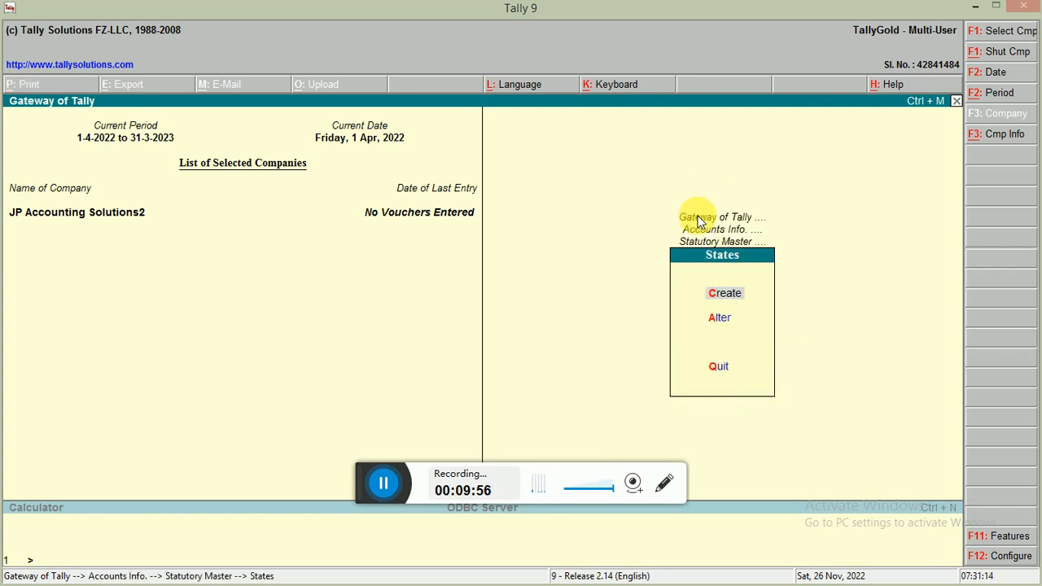
{"action": "key", "text": "Return"}
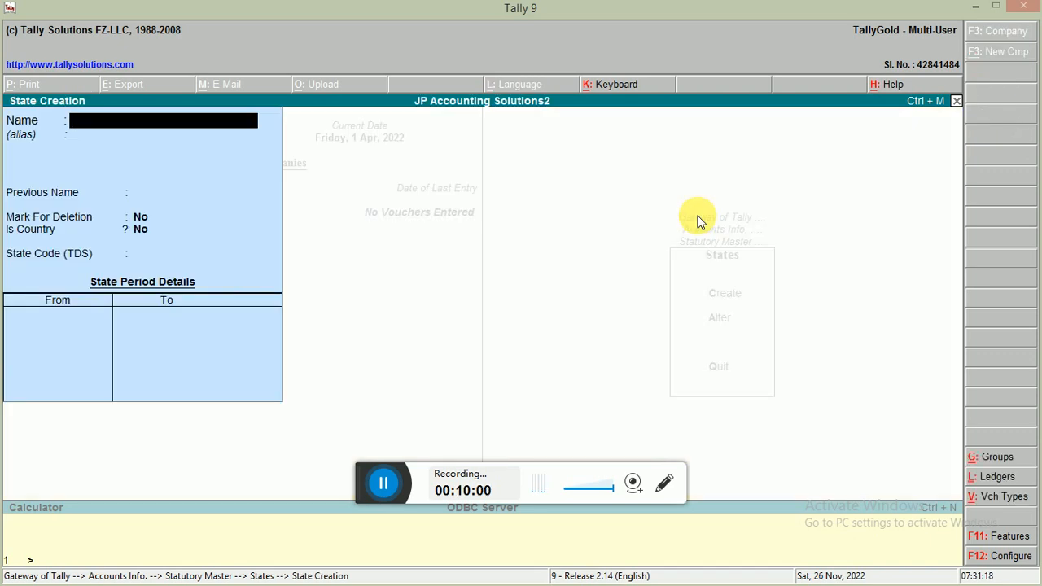
{"action": "key", "text": "Escape"}
{"action": "key", "text": "Return"}
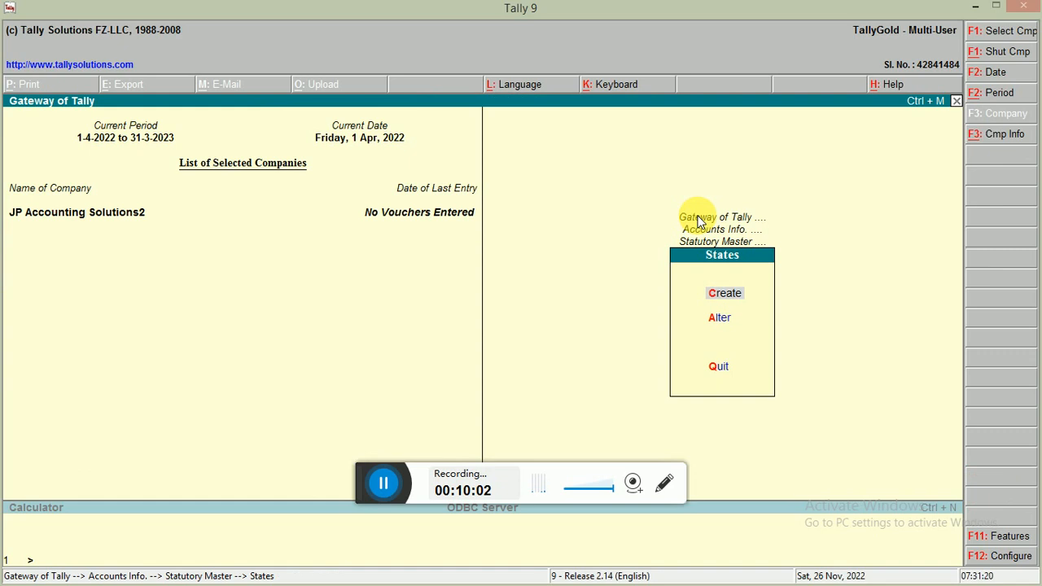
{"action": "key", "text": "Escape"}
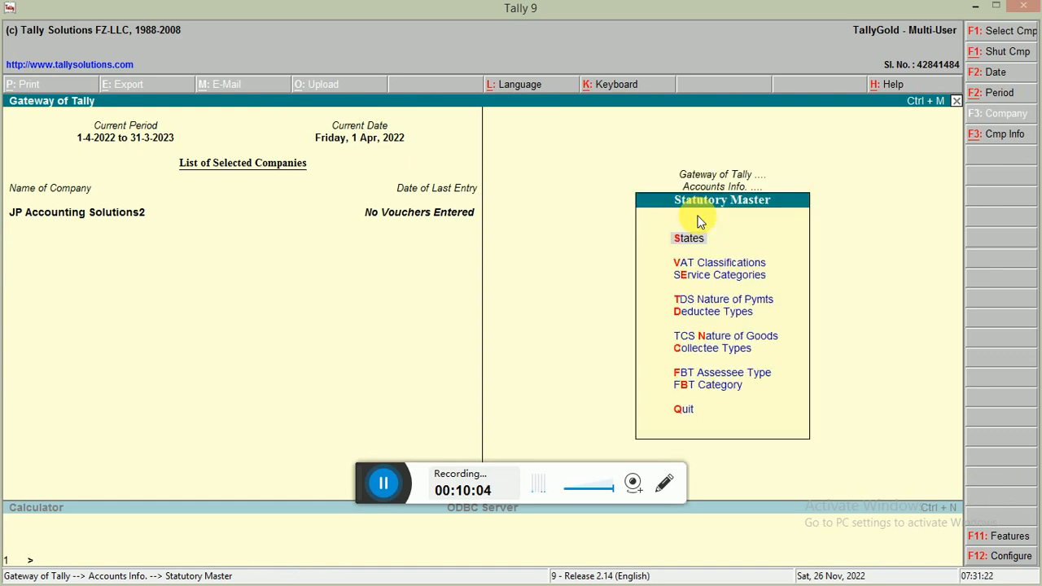
- View the VAT Classifications options in Statutory Master and return to its list
{"action": "key", "text": "Down"}
{"action": "key", "text": "Return"}
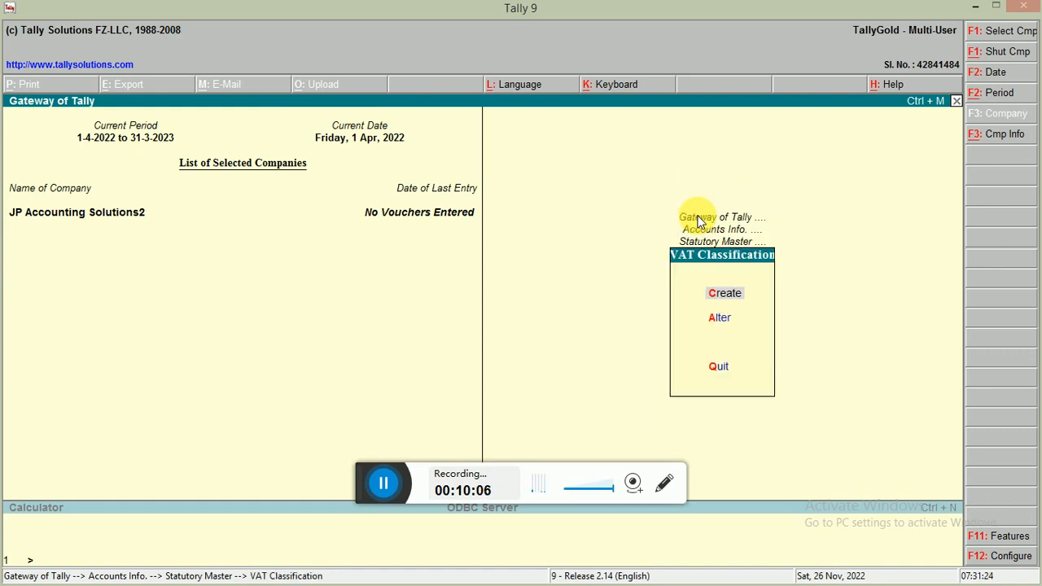
{"action": "key", "text": "Escape"}
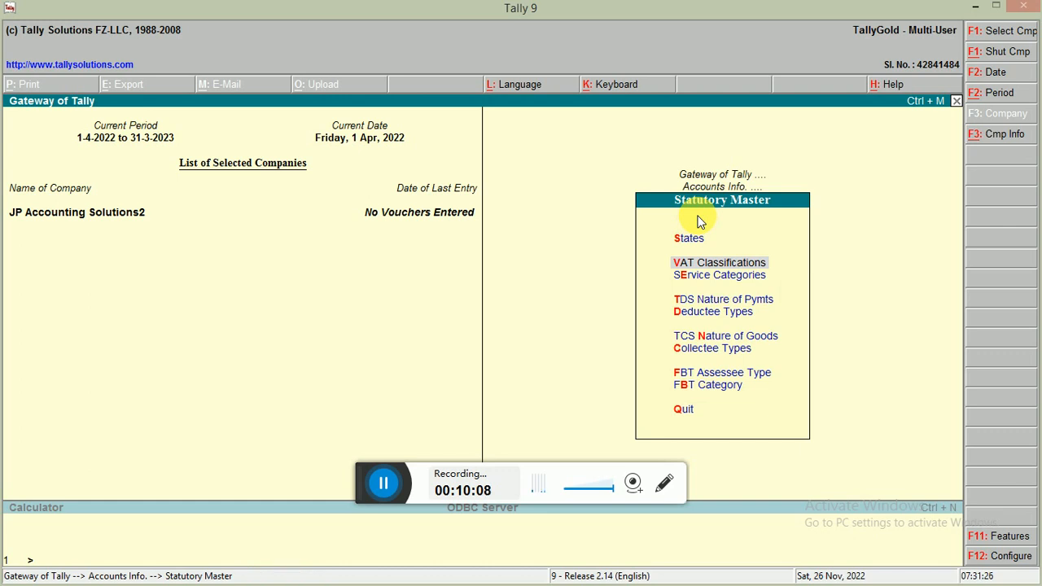
- Look over the Statutory Master entries VAT Classifications, Service Categories, TDS Nature of Pymts and Deductee Types
{"action": "key", "text": "Down"}
{"action": "key", "text": "Down"}
{"action": "key", "text": "Down"}
{"action": "key", "text": "Down"}
{"action": "key", "text": "Up"}
{"action": "key", "text": "Up"}
{"action": "key", "text": "Up"}
{"action": "key", "text": "Down"}
{"action": "key", "text": "Down"}
{"action": "key", "text": "Down"}
{"action": "key", "text": "Down"}
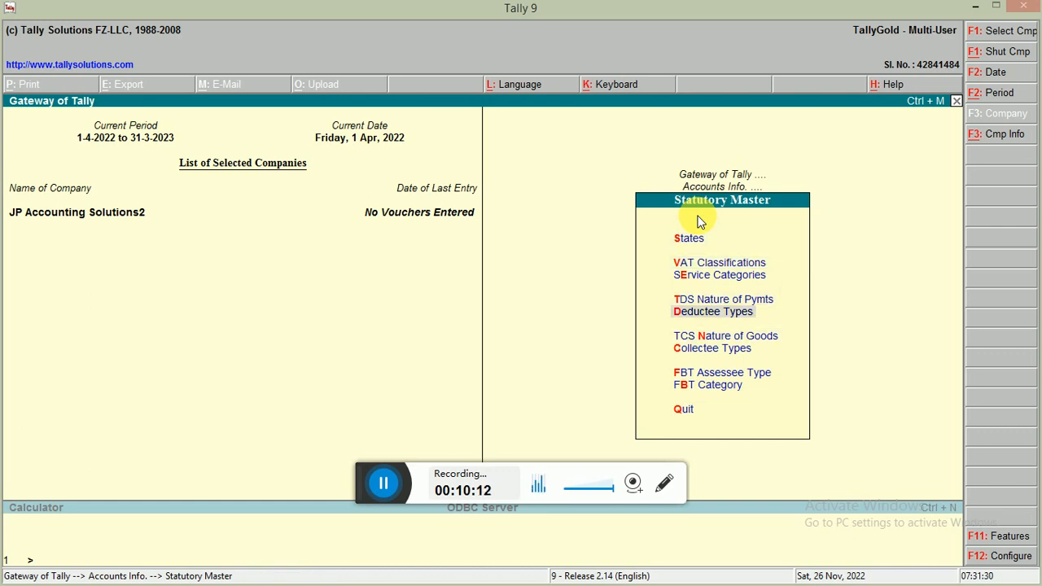
{"action": "key", "text": "Up"}
{"action": "key", "text": "Up"}
{"action": "key", "text": "Up"}
{"action": "key", "text": "Down"}
{"action": "key", "text": "Down"}
{"action": "key", "text": "Down"}
{"action": "key", "text": "Up"}
{"action": "key", "text": "Up"}
{"action": "key", "text": "Up"}
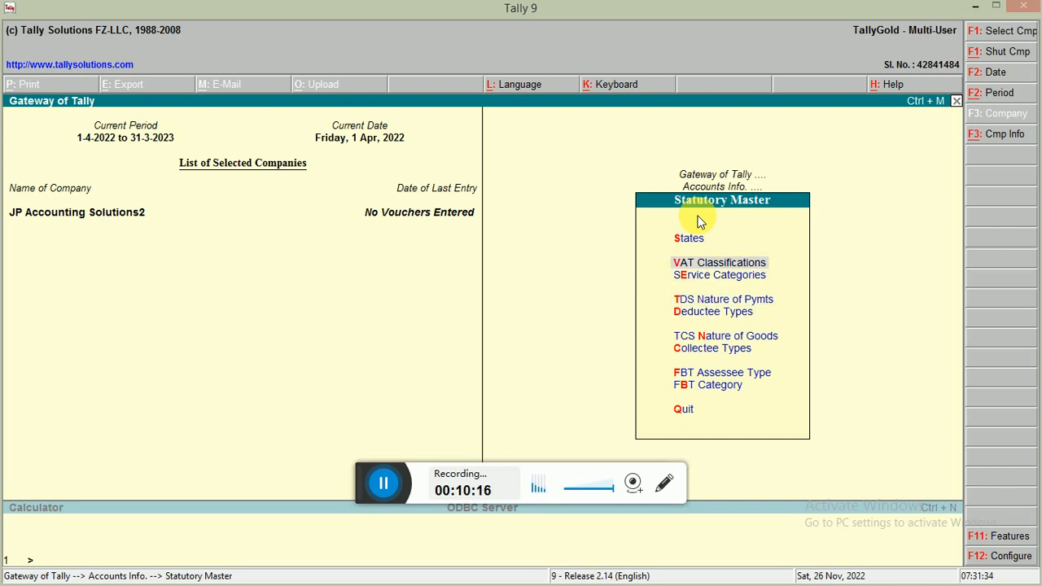
{"action": "key", "text": "Down"}
{"action": "key", "text": "Down"}
{"action": "key", "text": "Down"}
{"action": "key", "text": "Up"}
{"action": "key", "text": "Up"}
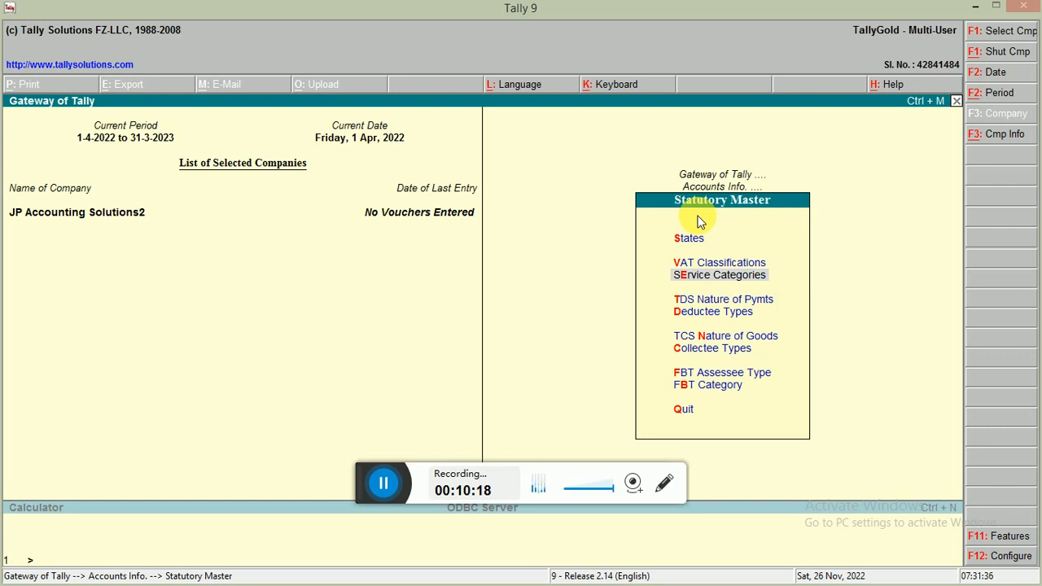
{"action": "key", "text": "Down"}
{"action": "key", "text": "Up"}
{"action": "key", "text": "Down"}
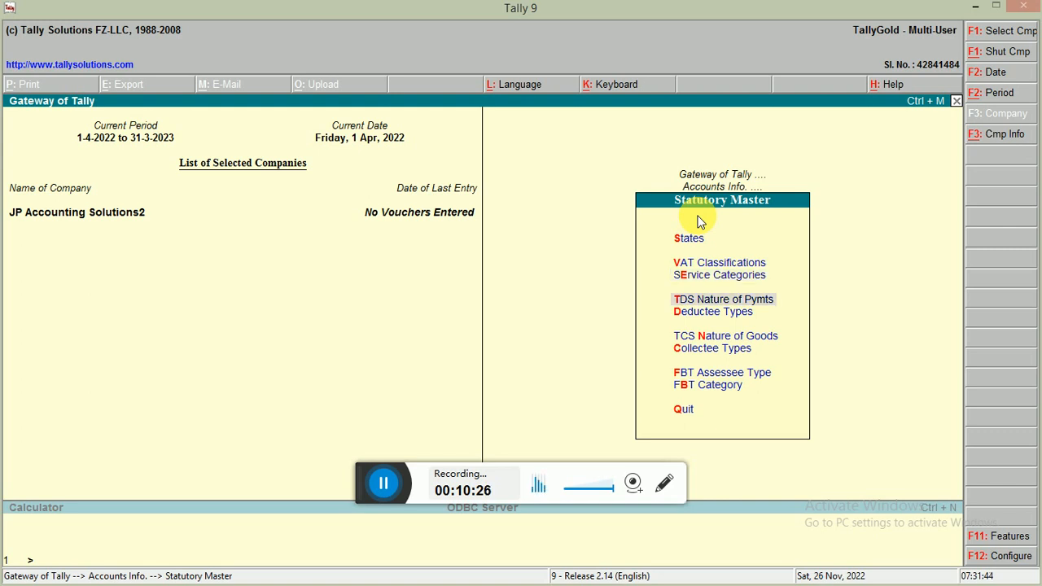
- View the options offered for Collectee Types and for FBT Assessee Type in Statutory Master
{"action": "key", "text": "Down"}
{"action": "key", "text": "Down"}
{"action": "key", "text": "Down"}
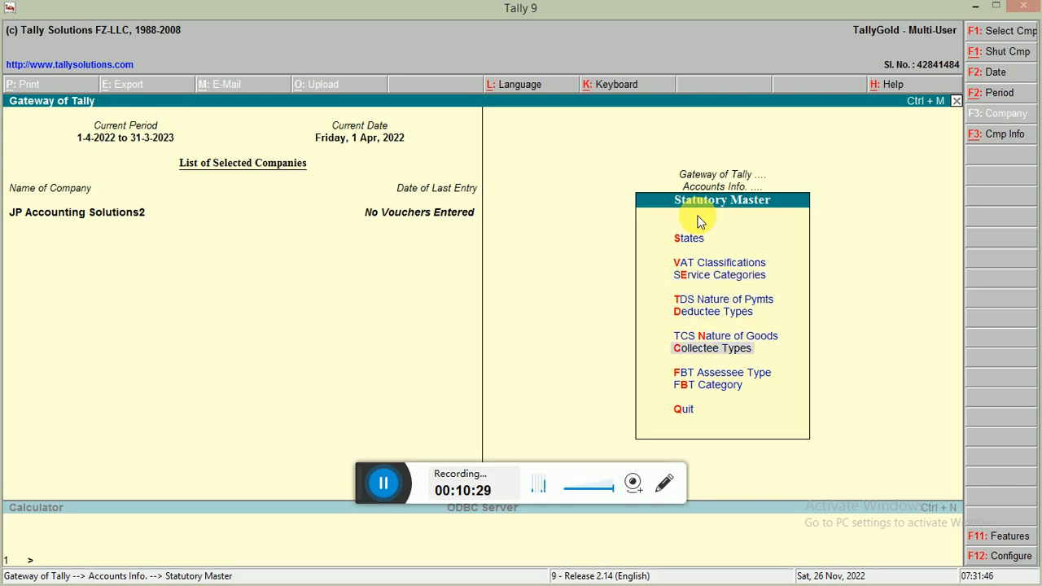
{"action": "key", "text": "Return"}
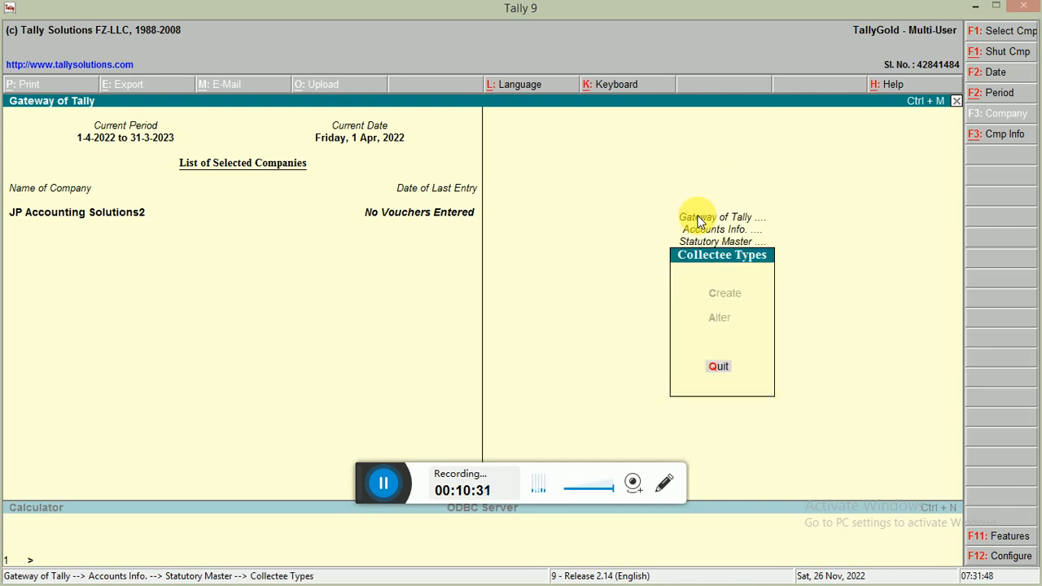
{"action": "key", "text": "Escape"}
{"action": "key", "text": "Down"}
{"action": "key", "text": "Return"}
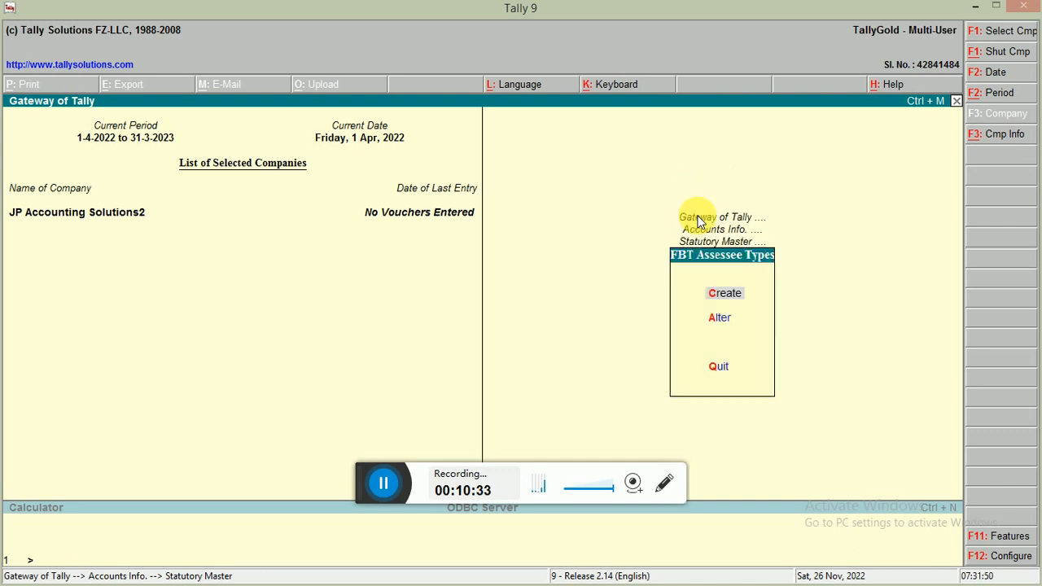
{"action": "key", "text": "Escape"}
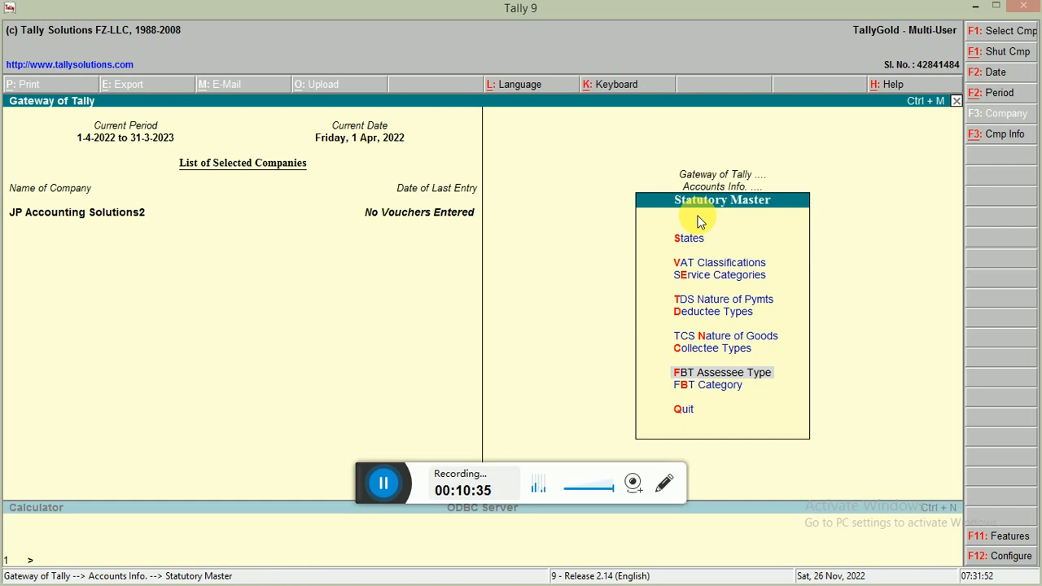
- Leave Statutory Master and go back to Accounts Info
{"action": "key", "text": "Down"}
{"action": "key", "text": "Down"}
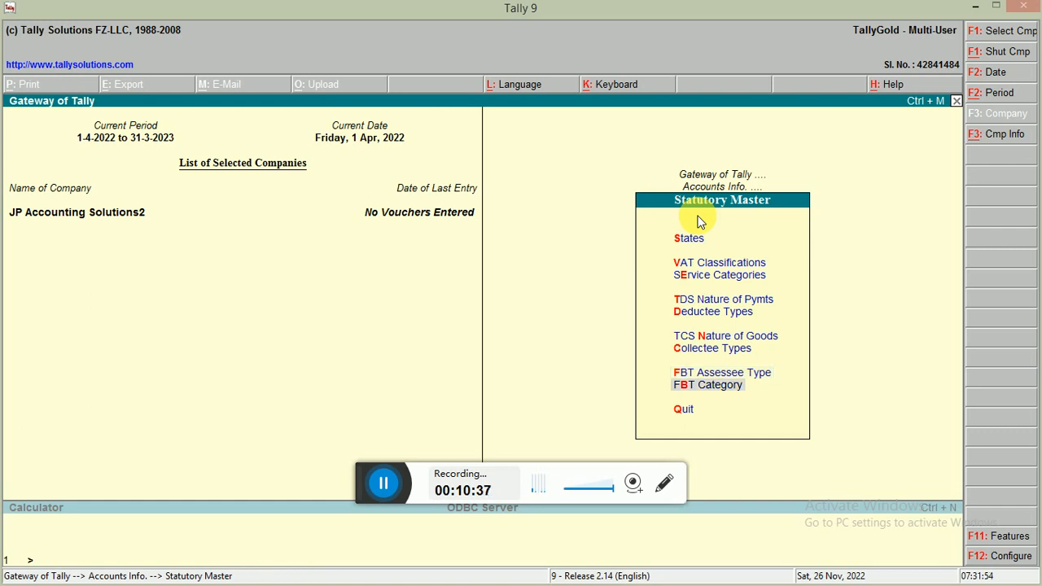
{"action": "key", "text": "Return"}
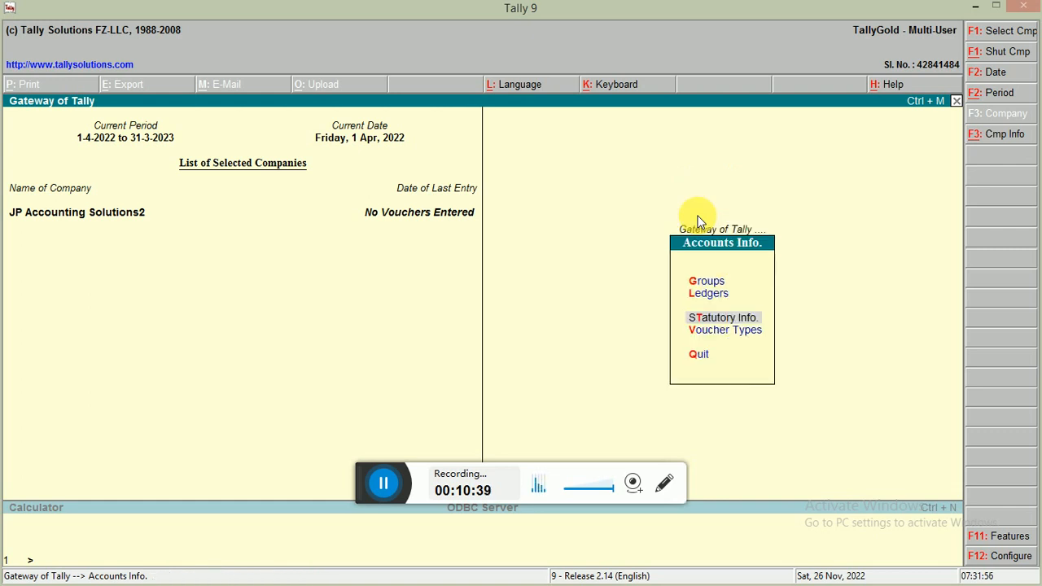
{"action": "key", "text": "Escape"}
{"action": "key", "text": "Return"}
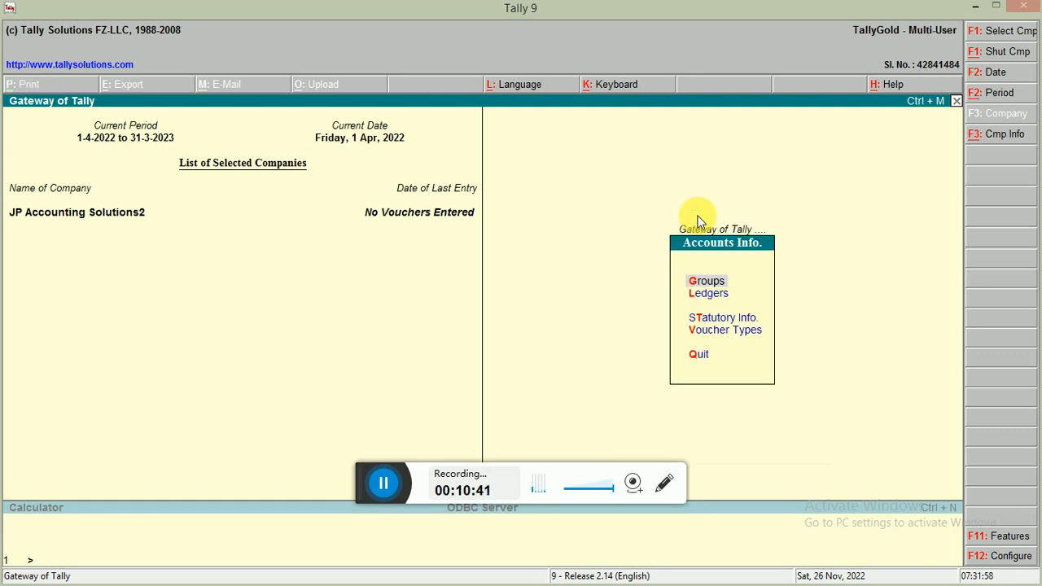
{"action": "key", "text": "Escape"}
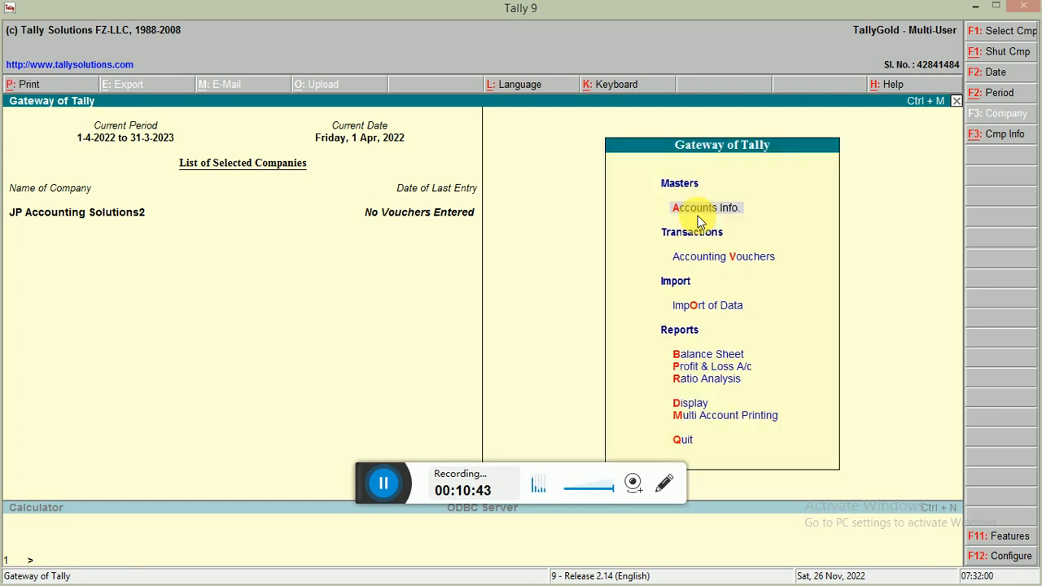
{"action": "key", "text": "Down"}
{"action": "key", "text": "Up"}
{"action": "key", "text": "Return"}
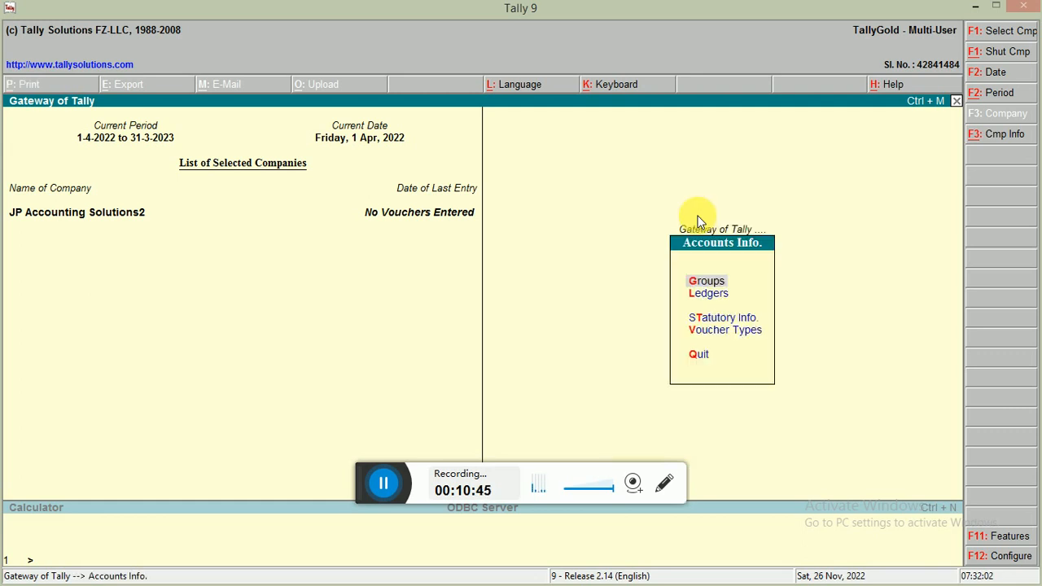
{"action": "key", "text": "Escape"}
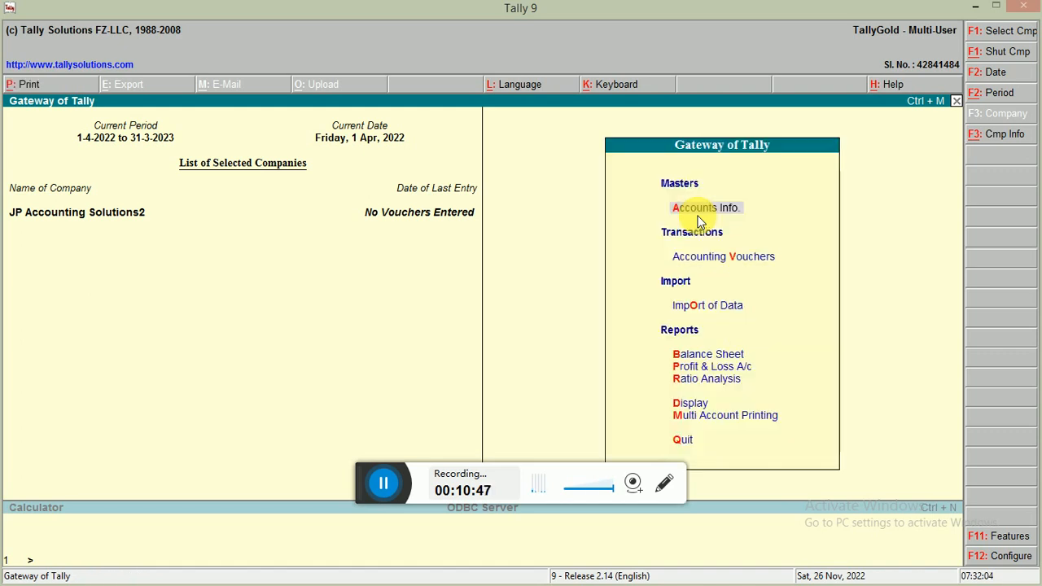
- View the blank Voucher Type Creation form under Voucher Types in Accounts Info., and leave it without creating a type
{"action": "key", "text": "Return"}
{"action": "key", "text": "Down"}
{"action": "key", "text": "Down"}
{"action": "key", "text": "Down"}
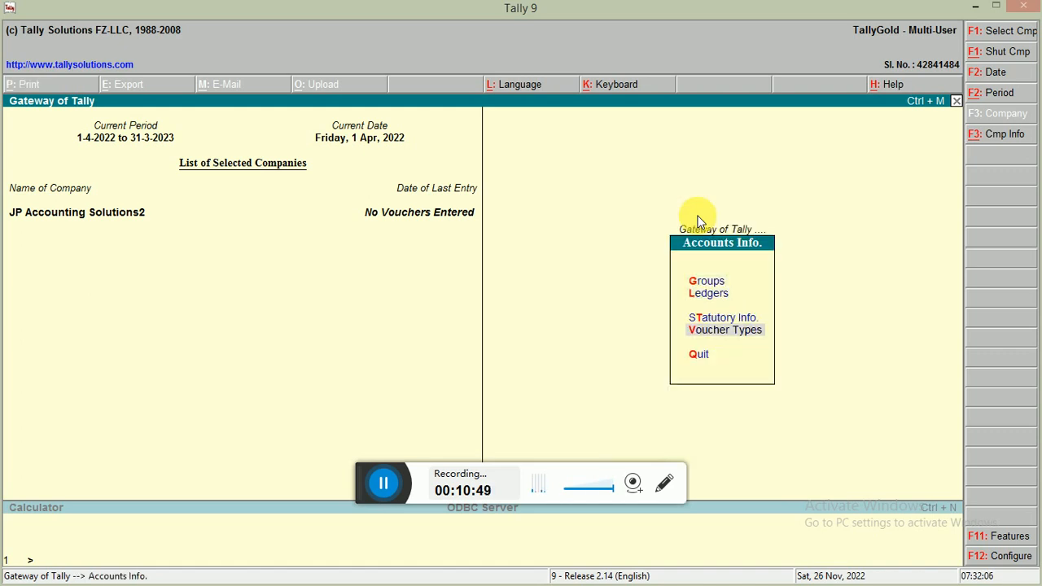
{"action": "key", "text": "Return"}
{"action": "key", "text": "Return"}
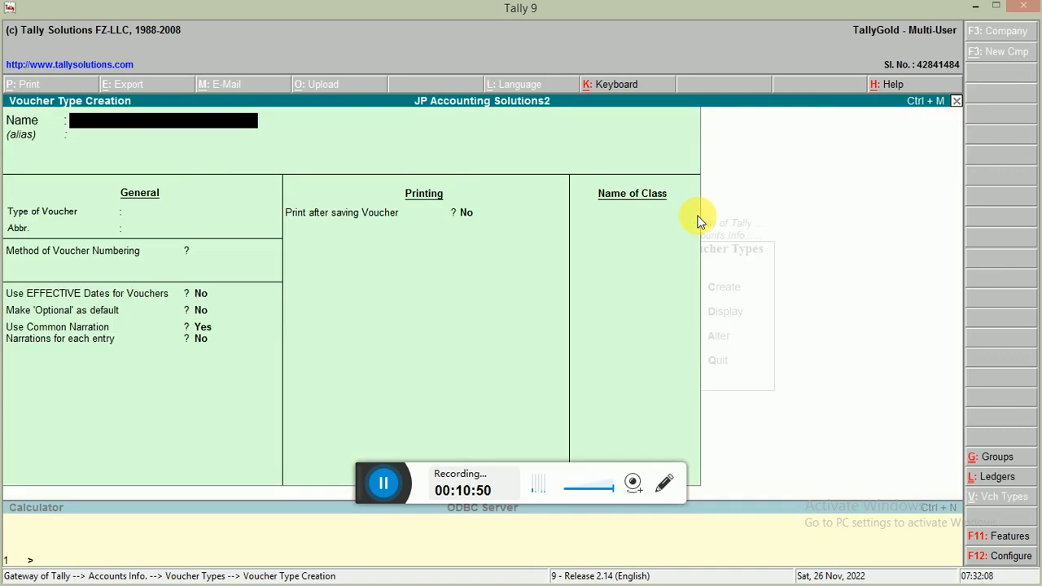
{"action": "key", "text": "Escape"}
{"action": "key", "text": "Return"}
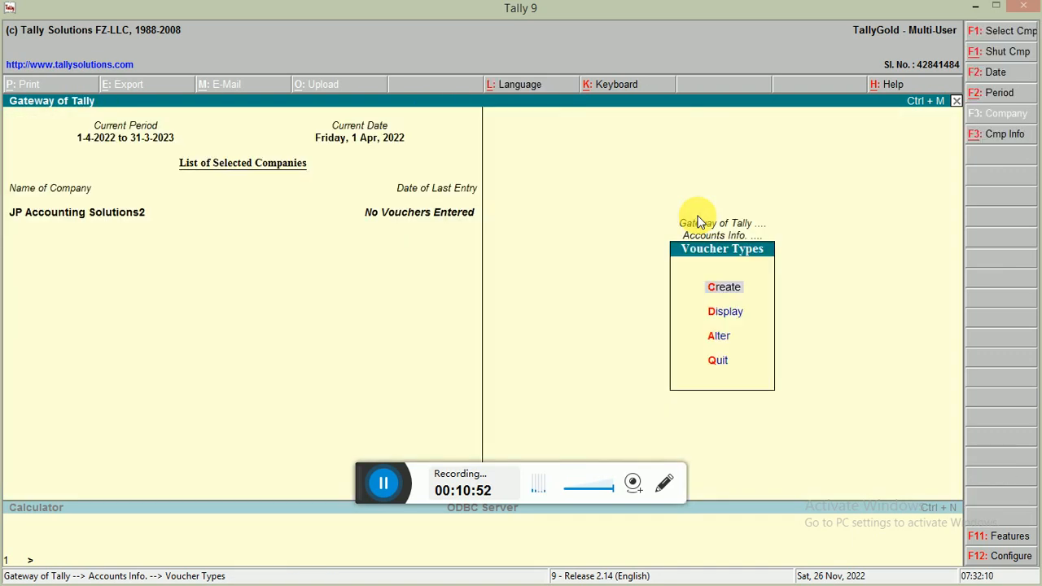
- Display the List of Voucher Types and close it without picking a type
{"action": "key", "text": "Escape"}
{"action": "key", "text": "Return"}
{"action": "key", "text": "Down"}
{"action": "key", "text": "Return"}
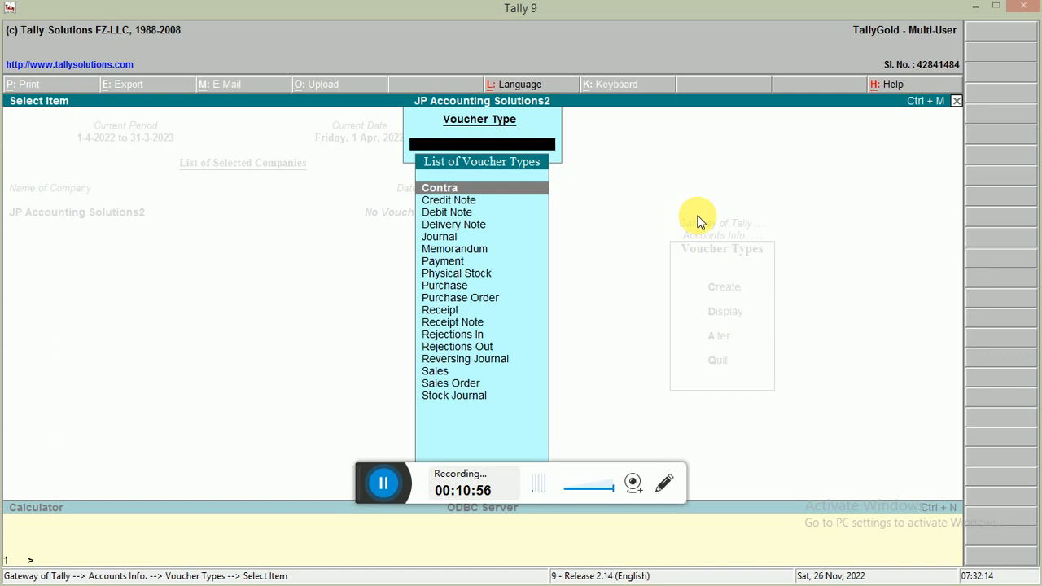
{"action": "key", "text": "Escape"}
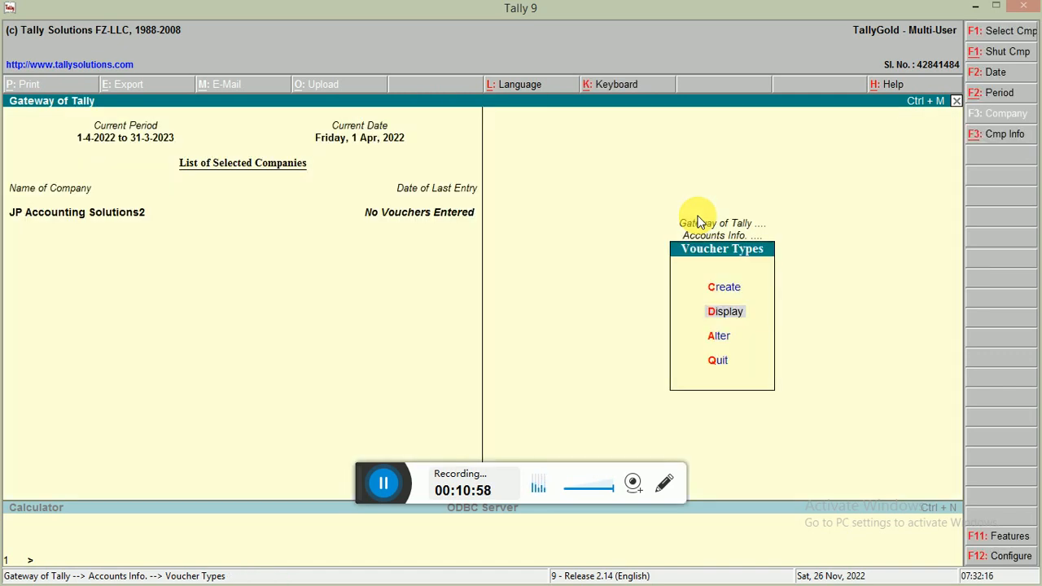
- View the blank Voucher Type Creation form once more, leave it unsaved and return to the main Gateway of Tally
{"action": "key", "text": "Down"}
{"action": "key", "text": "Down"}
{"action": "key", "text": "Up"}
{"action": "key", "text": "Up"}
{"action": "key", "text": "Up"}
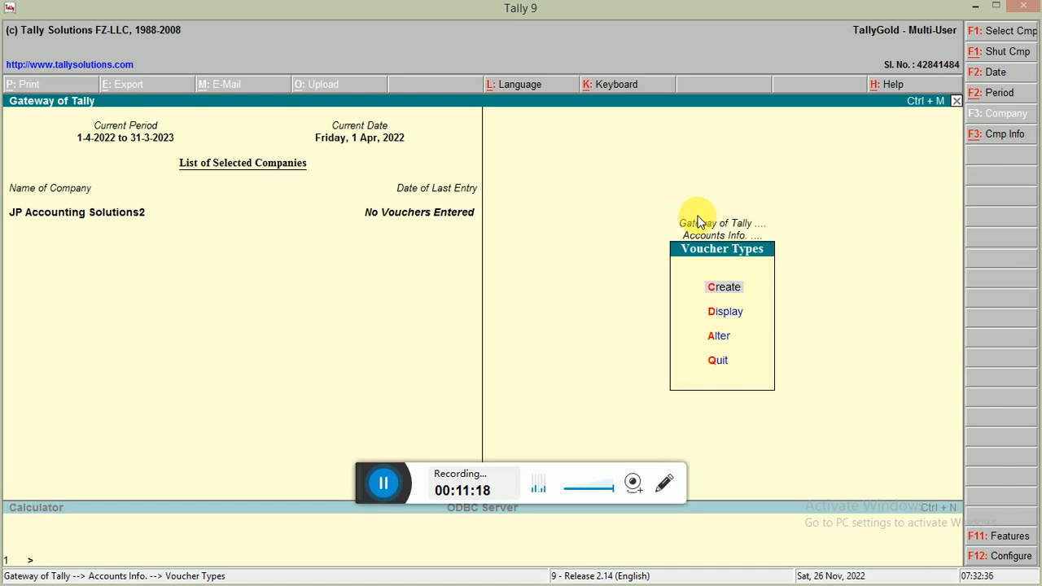
{"action": "key", "text": "Down"}
{"action": "key", "text": "Up"}
{"action": "key", "text": "Return"}
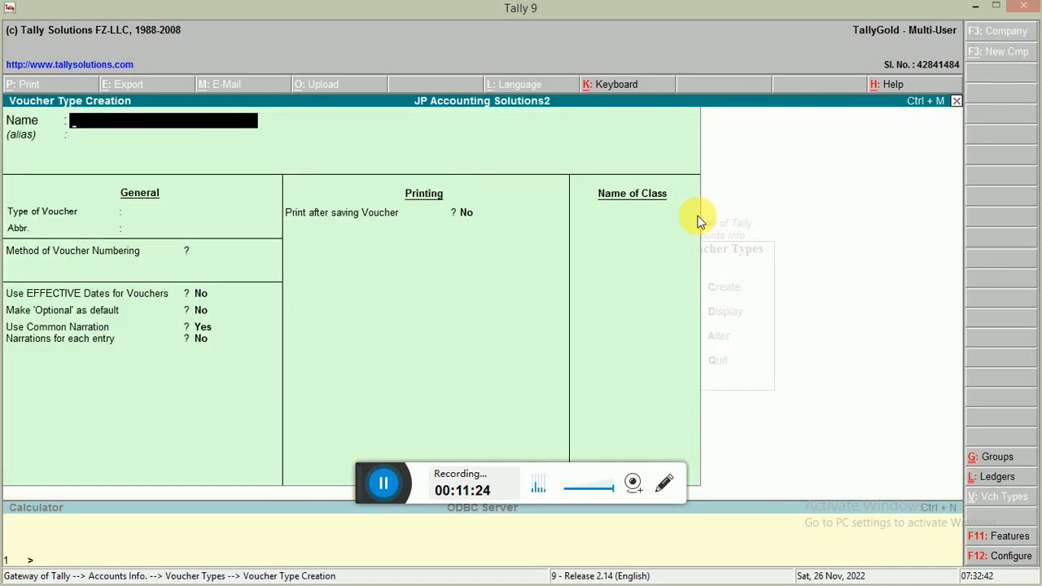
{"action": "key", "text": "Escape"}
{"action": "key", "text": "Return"}
{"action": "key", "text": "Escape"}
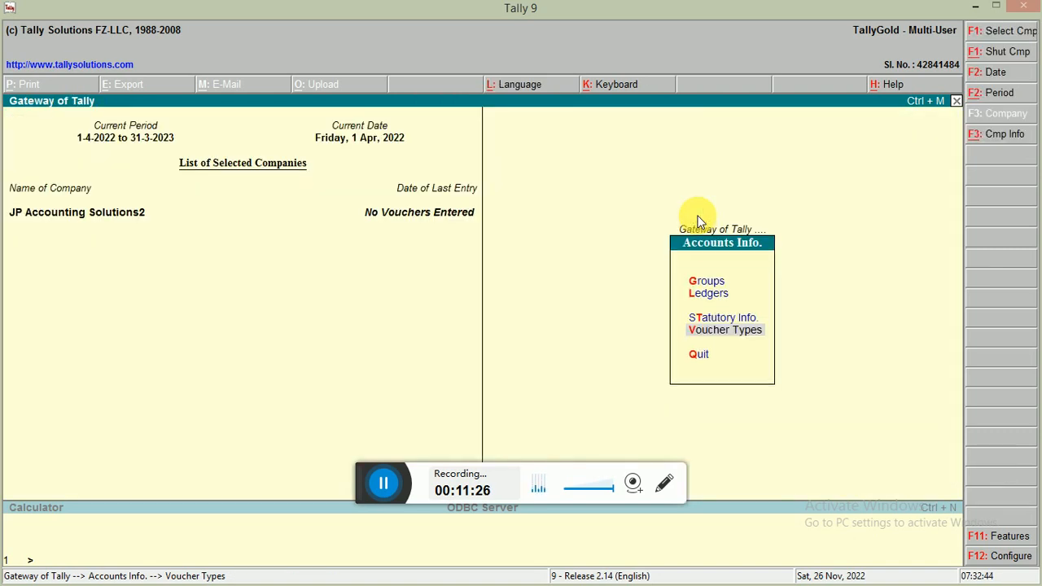
{"action": "key", "text": "Escape"}
- View the blank payment voucher under Accounting Vouchers and quit it, staying in the Gateway of Tally
{"action": "key", "text": "Down"}
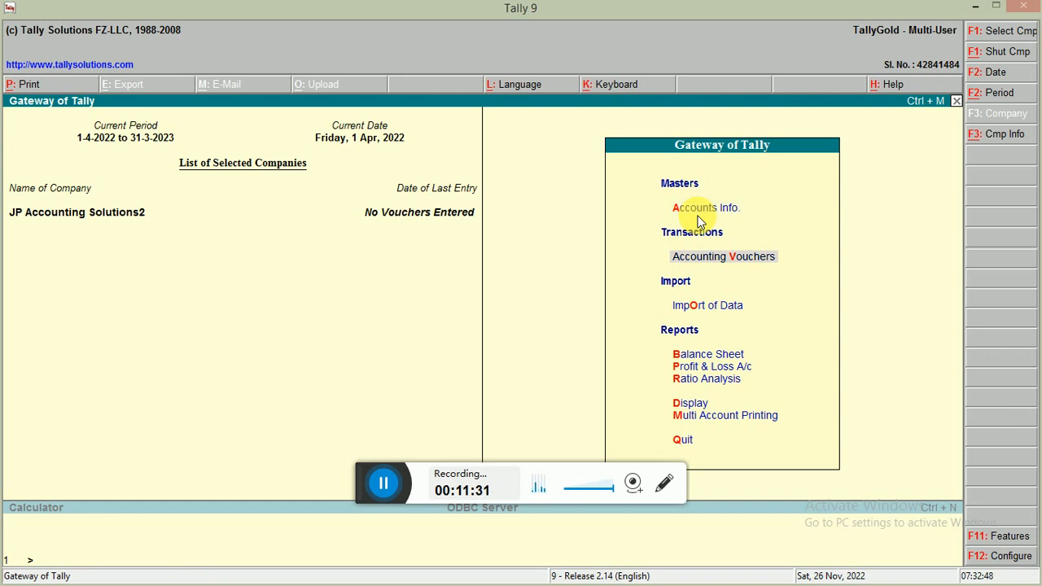
{"action": "key", "text": "Return"}
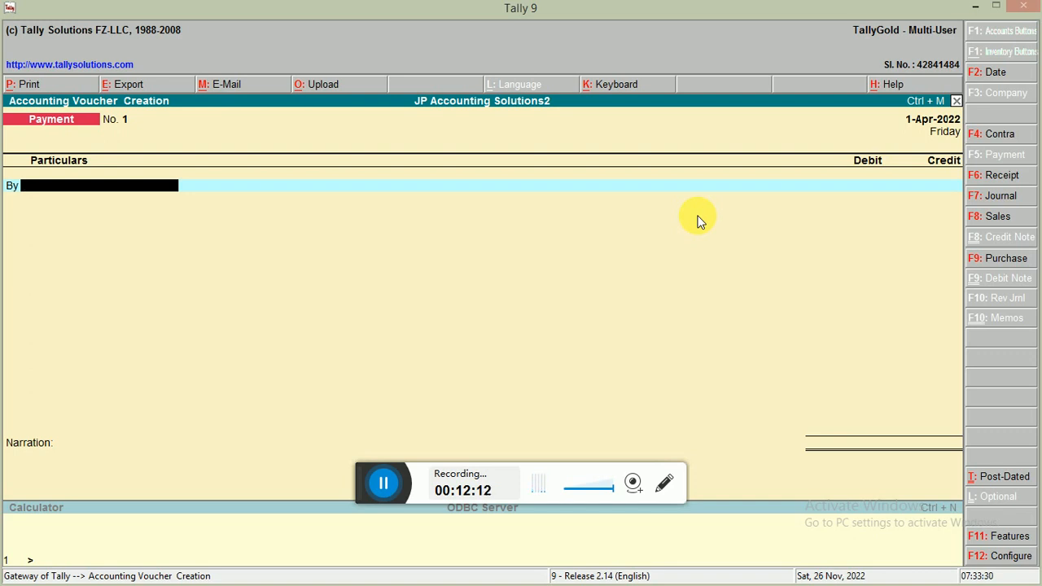
{"action": "key", "text": "Escape"}
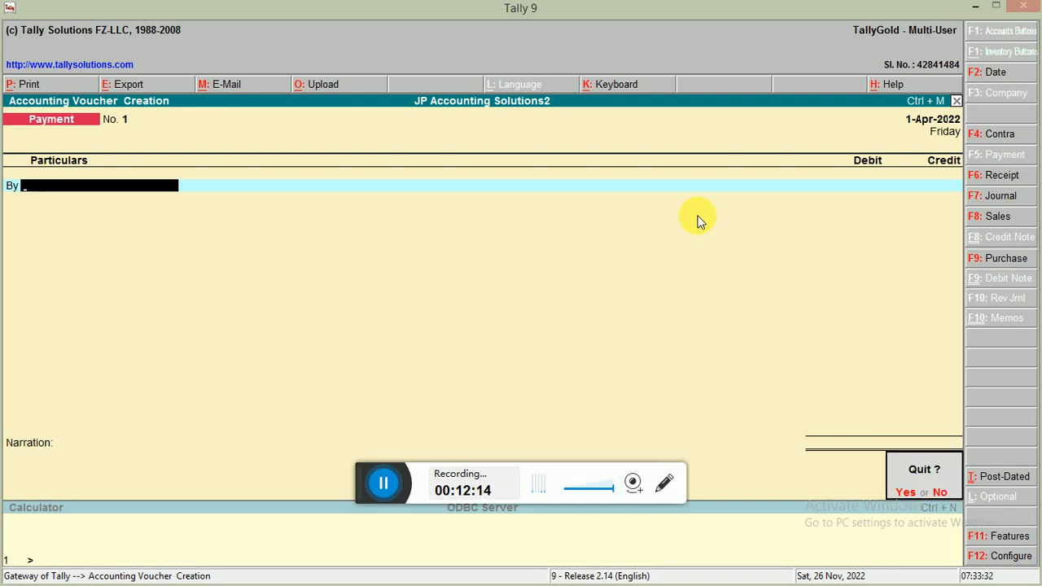
{"action": "key", "text": "Return"}
{"action": "key", "text": "Escape"}
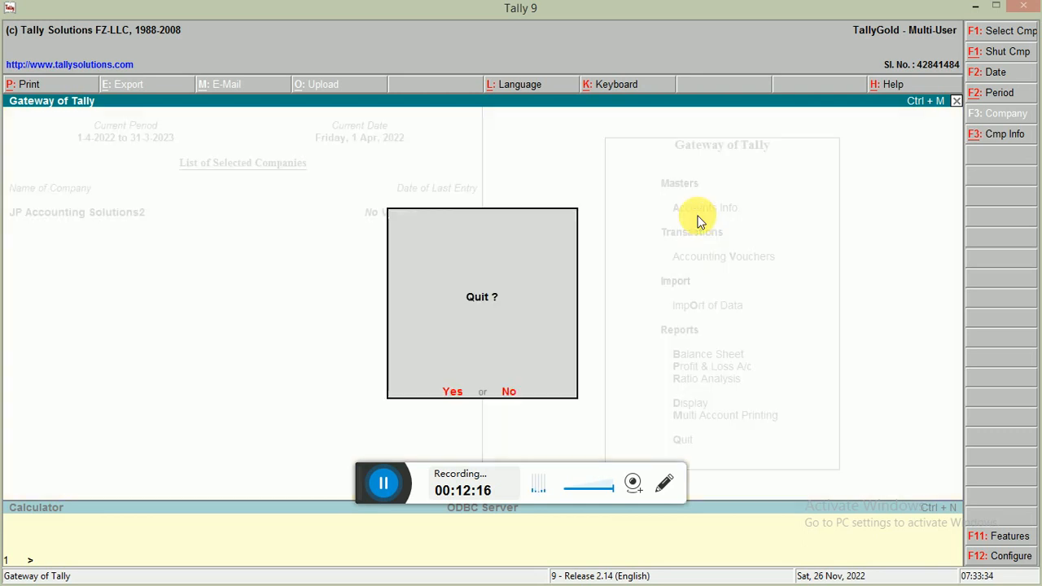
{"action": "key", "text": "Escape"}
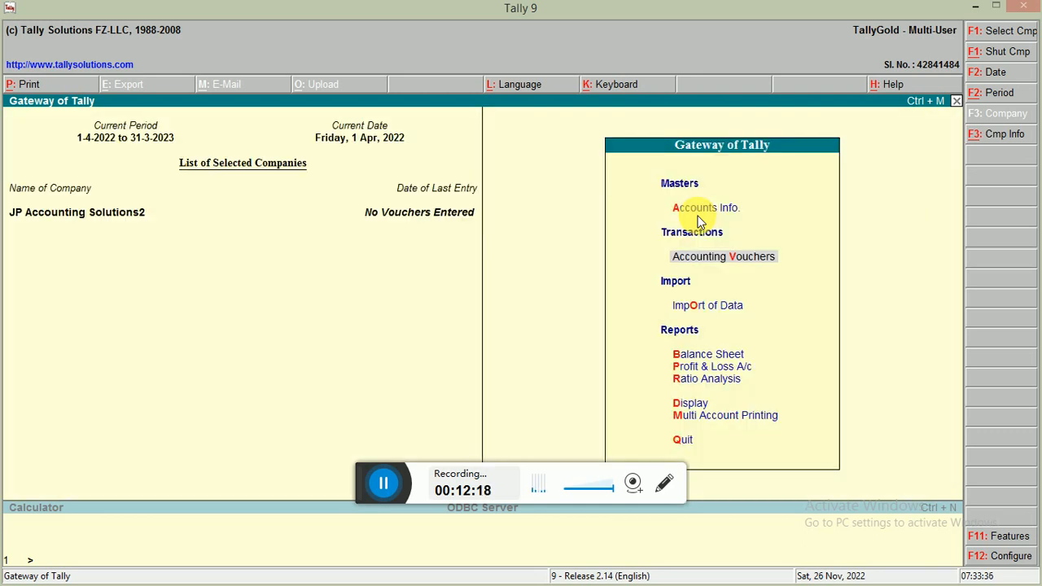
{"action": "key", "text": "Down"}
{"action": "key", "text": "Up"}
{"action": "key", "text": "Up"}
{"action": "key", "text": "Down"}
{"action": "key", "text": "Up"}
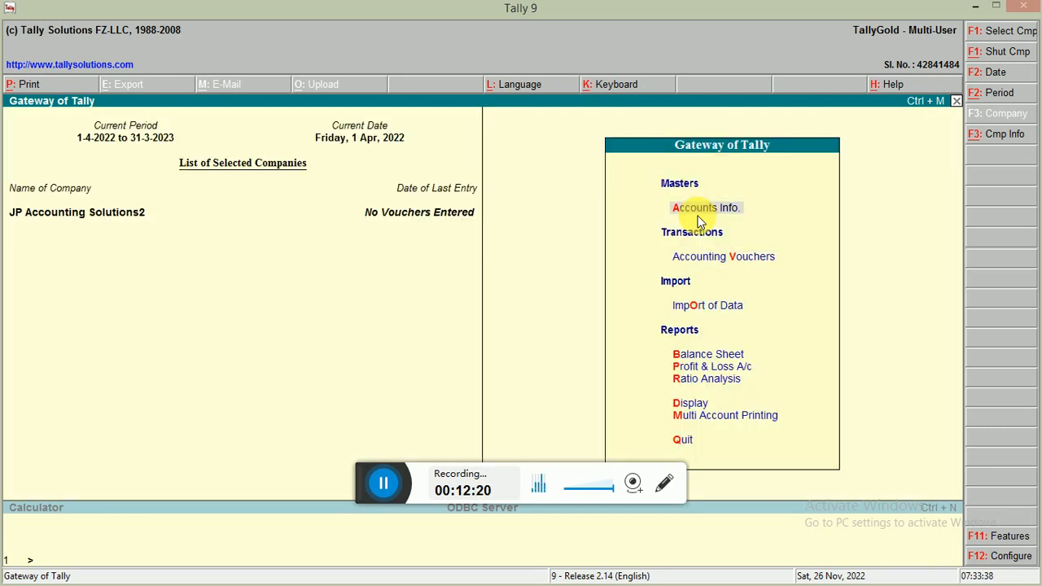
{"action": "key", "text": "Down"}
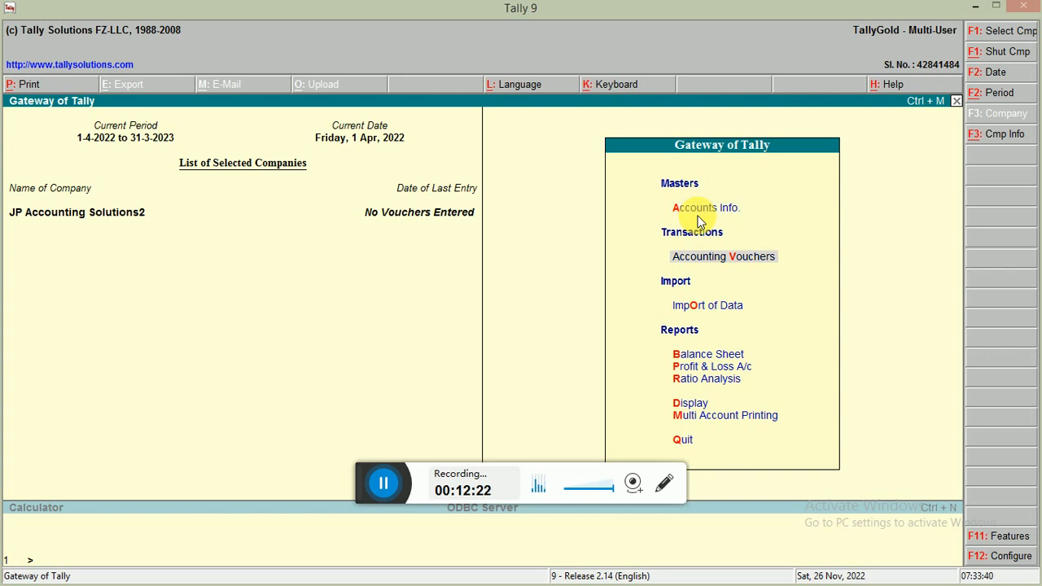